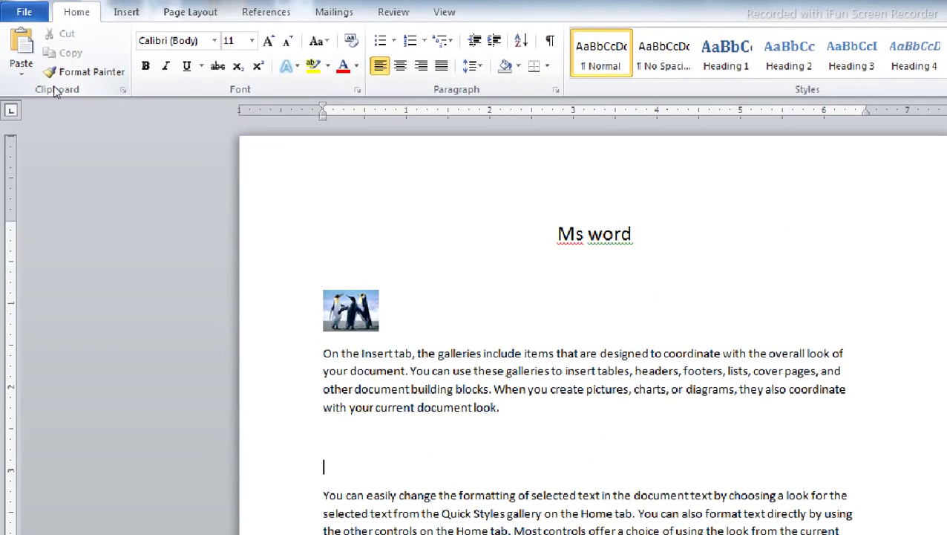
# Copy the "Ms word" heading and paste it into the blank line between the first and second paragraphs.
pyautogui.click(59, 77)
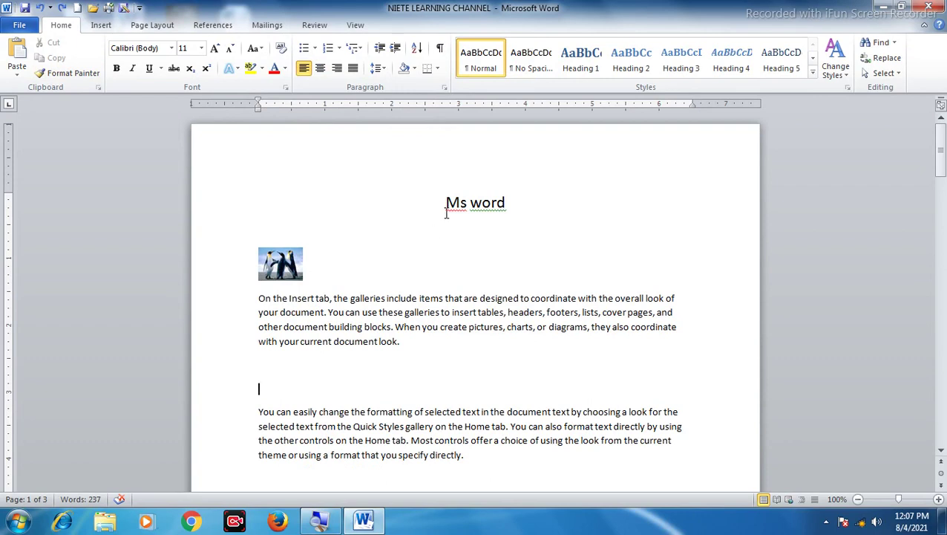
pyautogui.moveTo(445, 203); pyautogui.dragTo(515, 204)
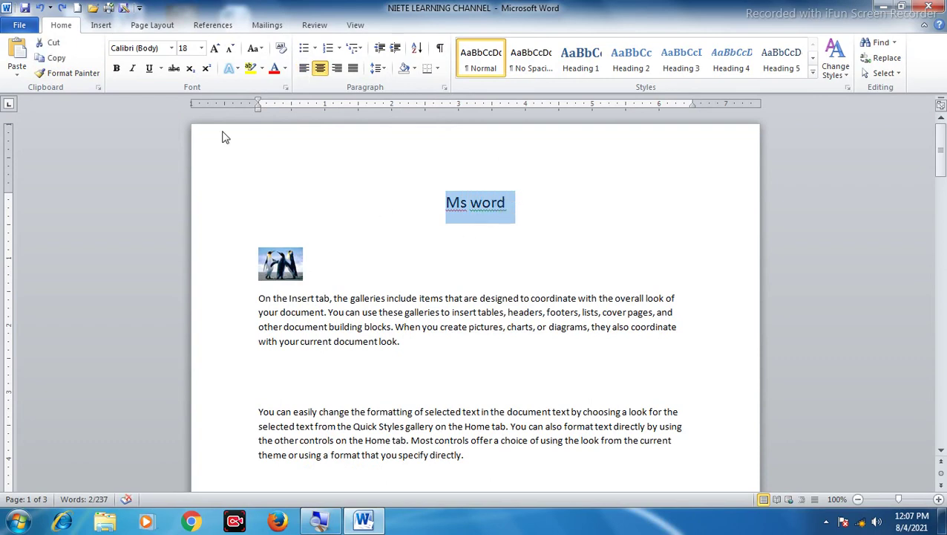
pyautogui.click(78, 73)
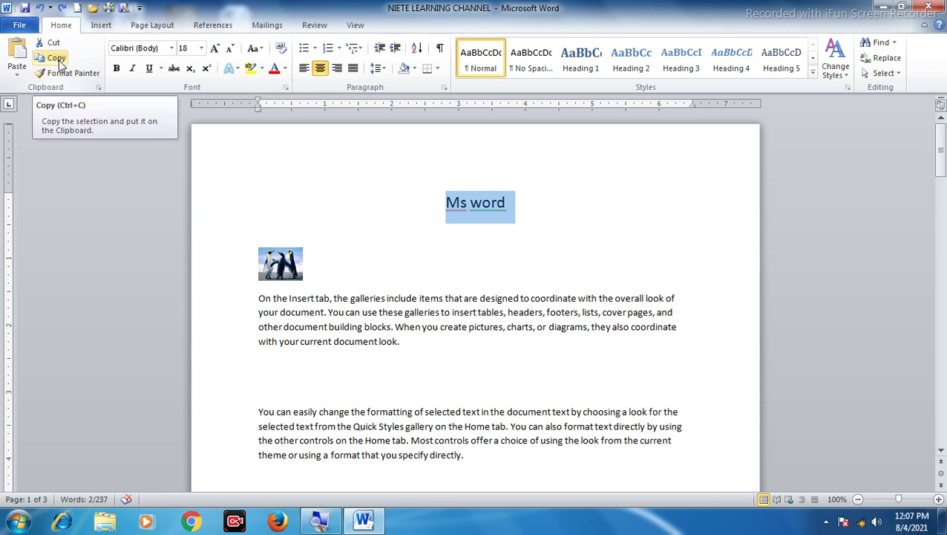
pyautogui.click(57, 59)
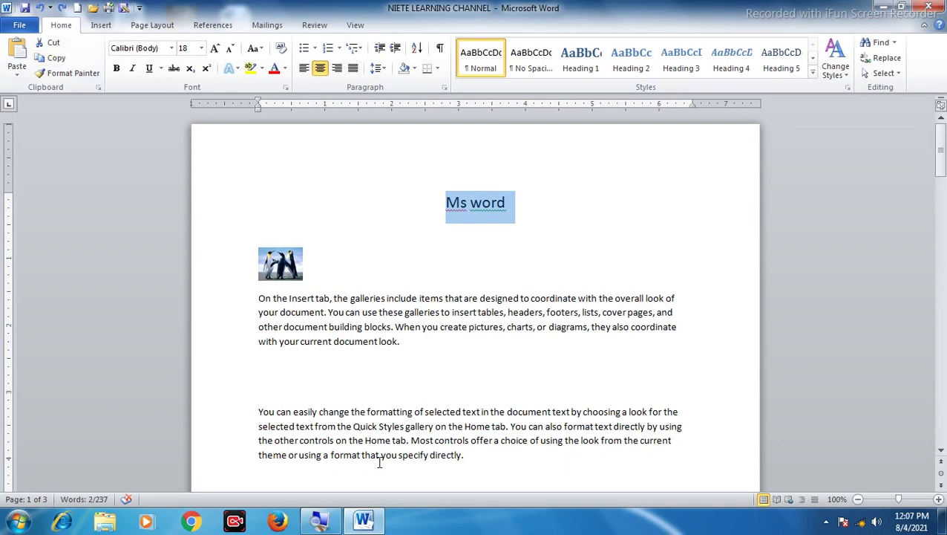
pyautogui.click(324, 390)
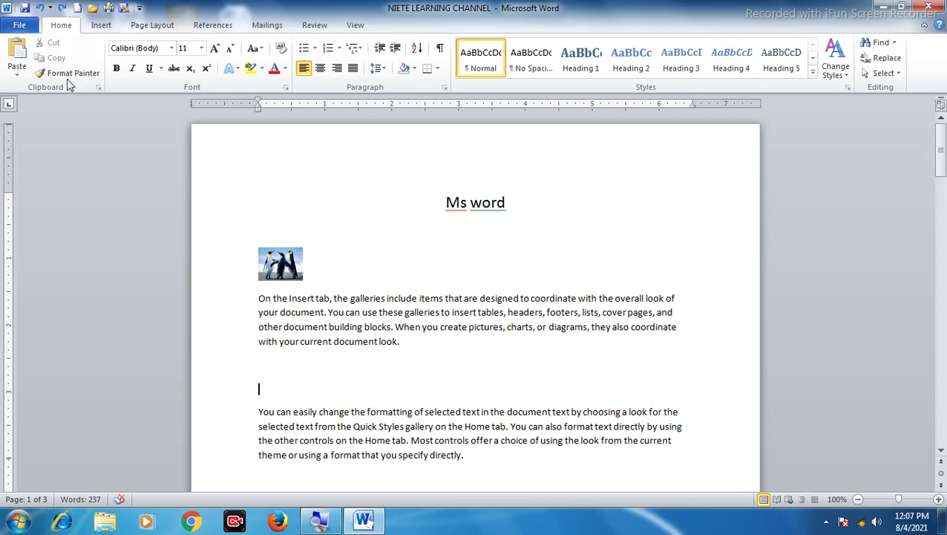
pyautogui.click(20, 56)
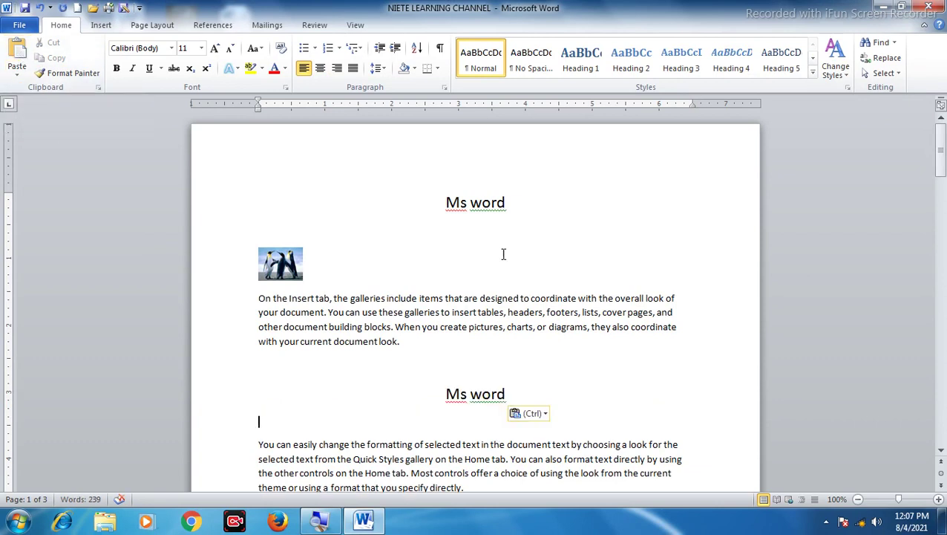
pyautogui.click(470, 205)
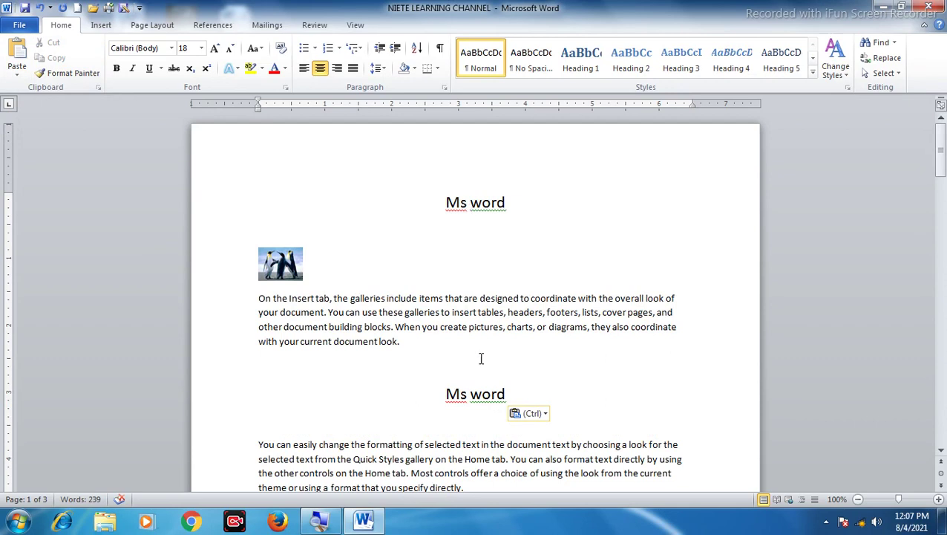
pyautogui.click(470, 393)
# Copy the penguin picture and paste it beneath the duplicated "Ms word" heading, and undo both the picture and heading pastes.
pyautogui.click(283, 266)
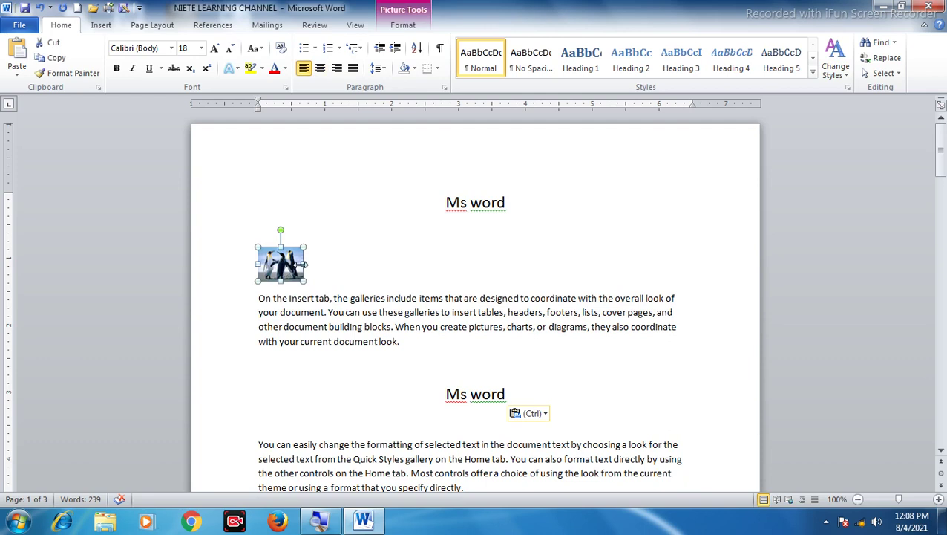
pyautogui.click(57, 59)
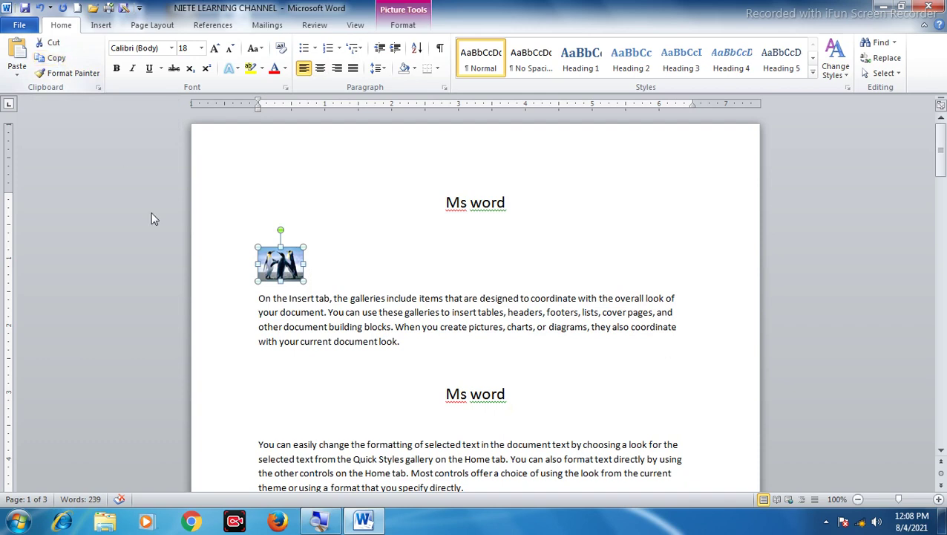
pyautogui.click(272, 424)
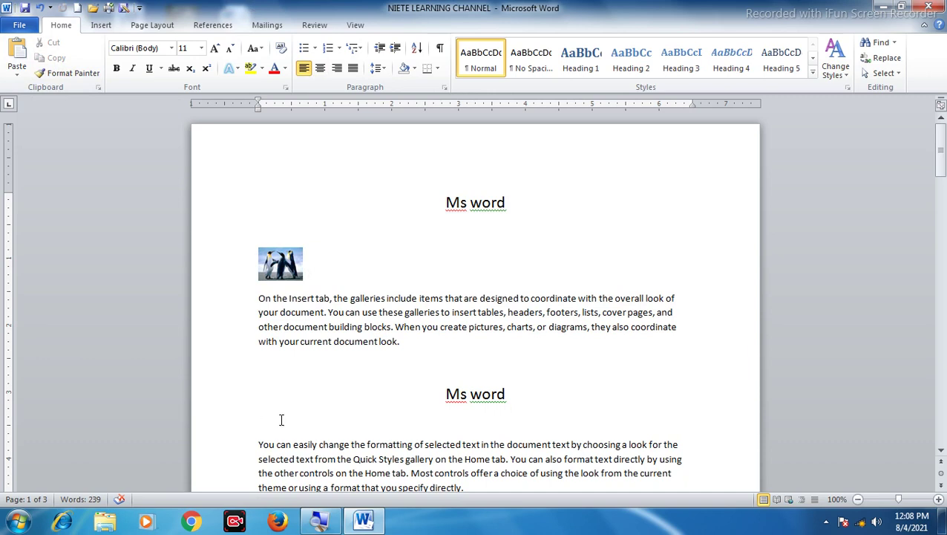
pyautogui.click(21, 49)
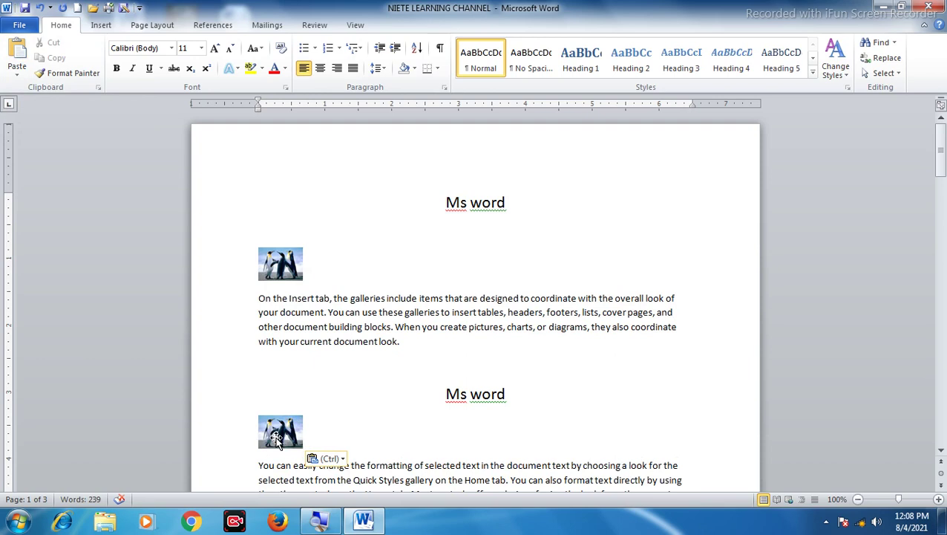
pyautogui.hotkey('ctrl', 'z')
pyautogui.hotkey('ctrl', 'z')
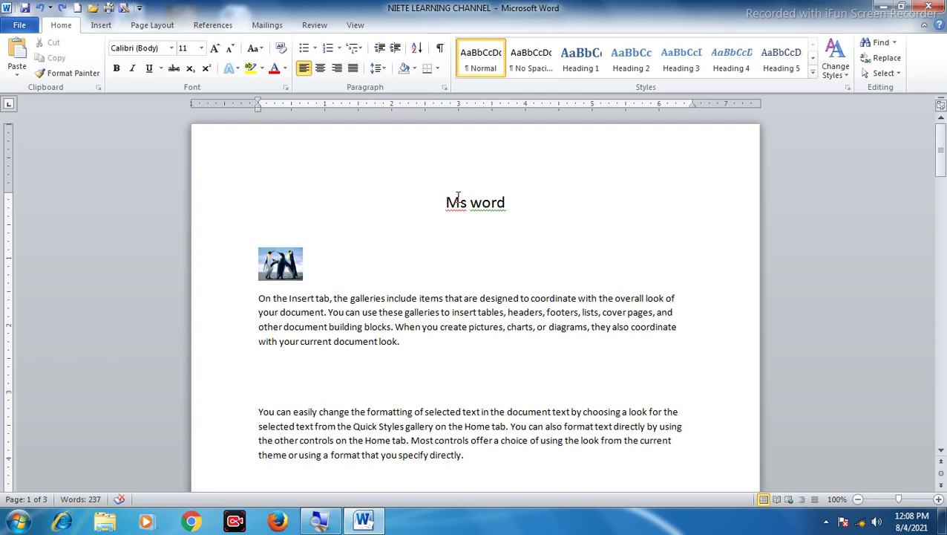
# Cut the "Ms word" heading and paste it into the blank line between the first and second paragraphs.
pyautogui.moveTo(446, 202); pyautogui.dragTo(500, 203)
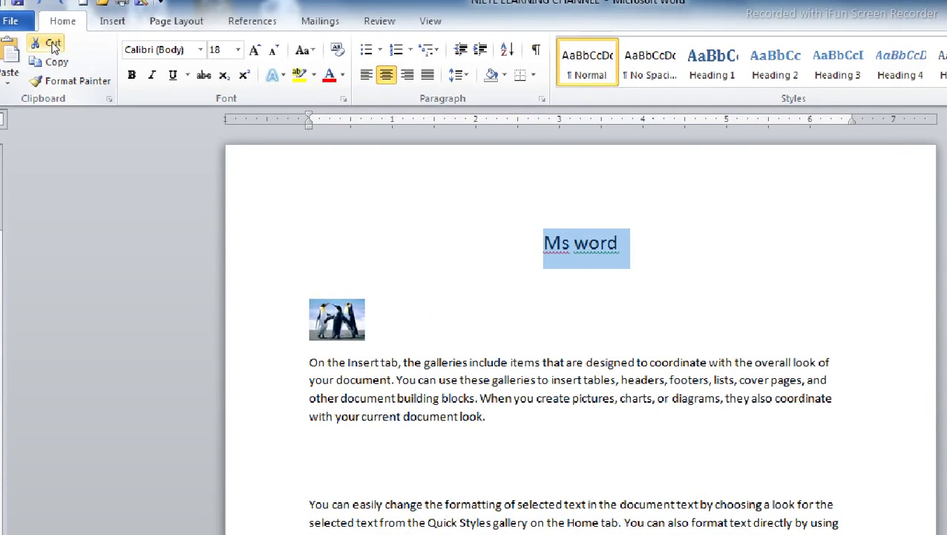
pyautogui.click(52, 45)
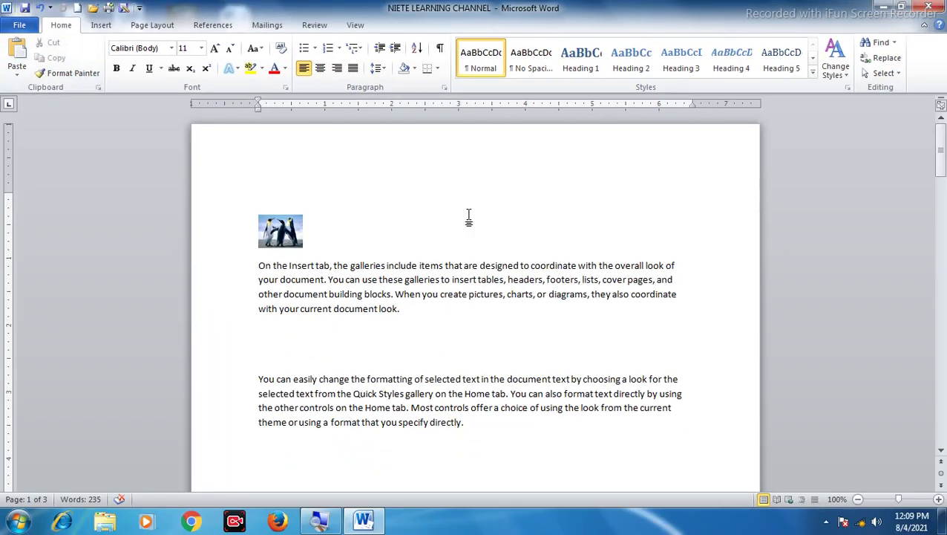
pyautogui.click(325, 349)
pyautogui.click(18, 54)
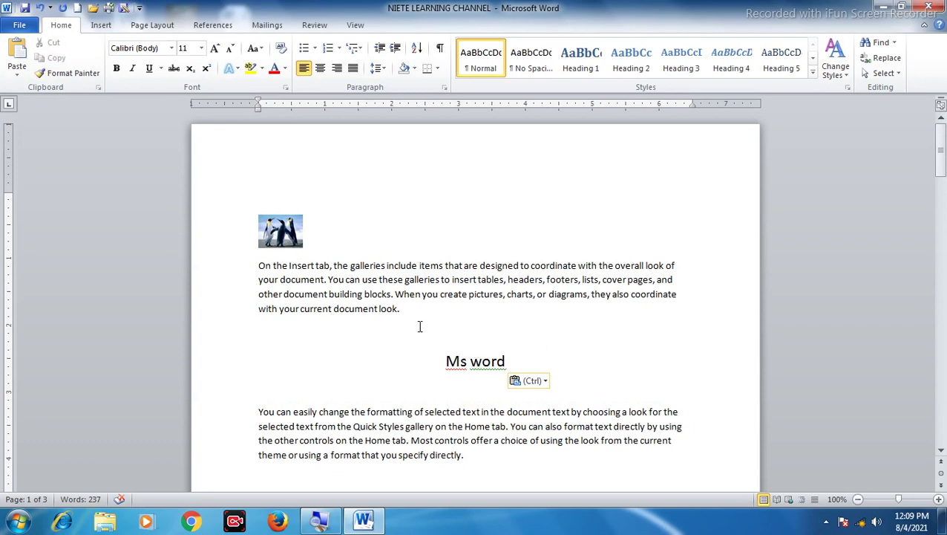
# Cut the penguin picture from above the first paragraph and paste it directly below the moved "Ms word" heading.
pyautogui.click(283, 233)
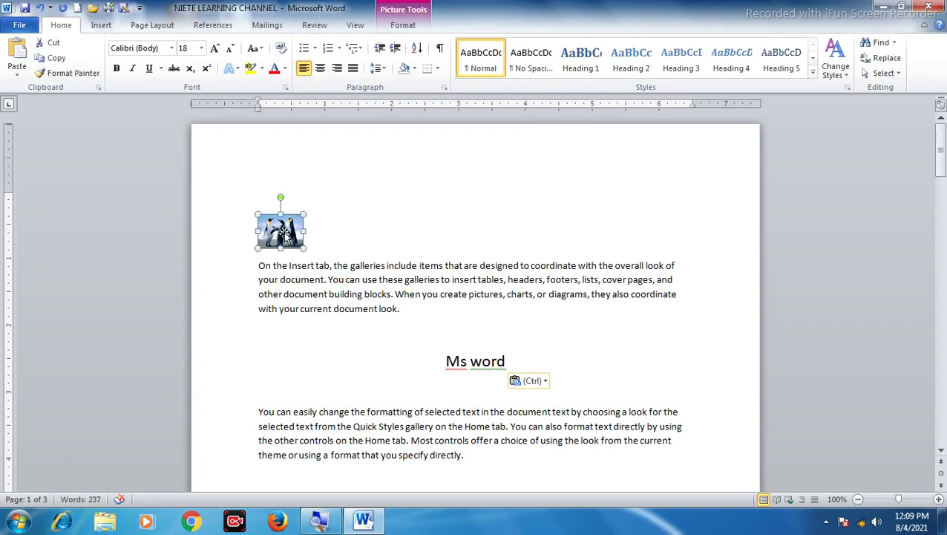
pyautogui.click(58, 46)
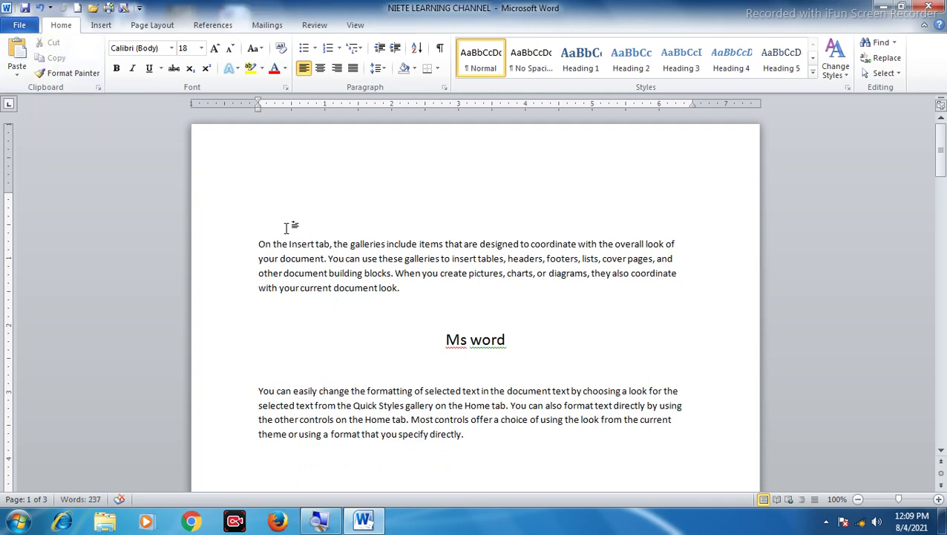
pyautogui.click(265, 365)
pyautogui.click(20, 57)
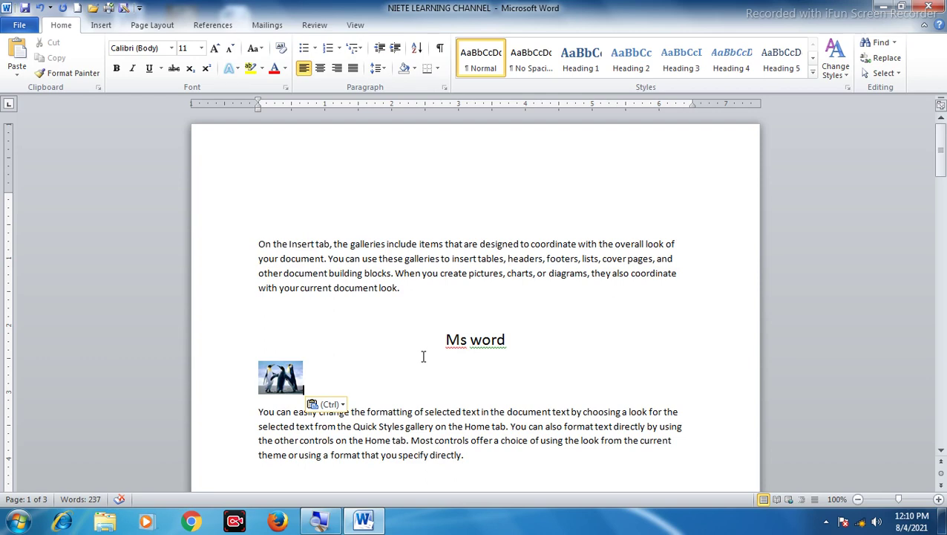
# Undo the cut-and-paste moves of both the penguin picture and the "Ms word" heading.
pyautogui.hotkey('ctrl', 'z')
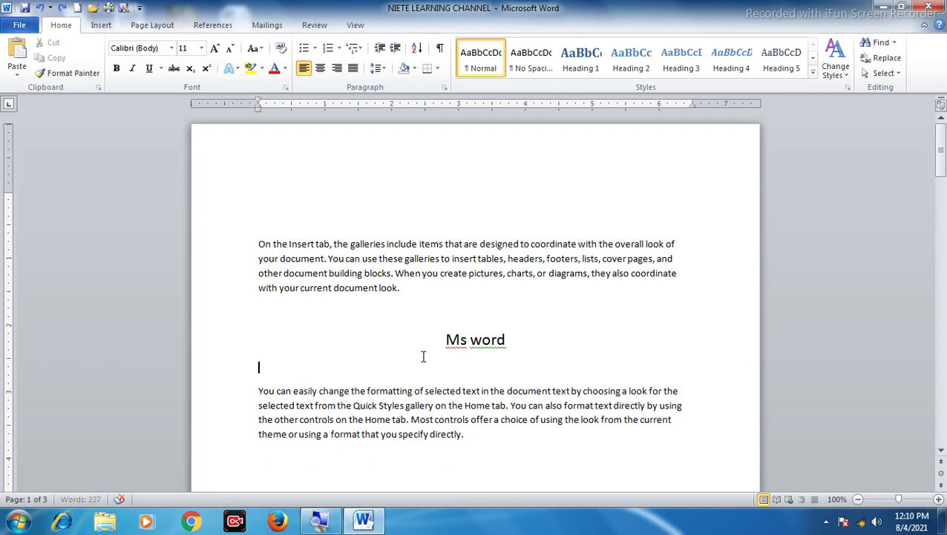
pyautogui.hotkey('ctrl', 'z')
pyautogui.hotkey('ctrl', 'z')
pyautogui.hotkey('ctrl', 'z')
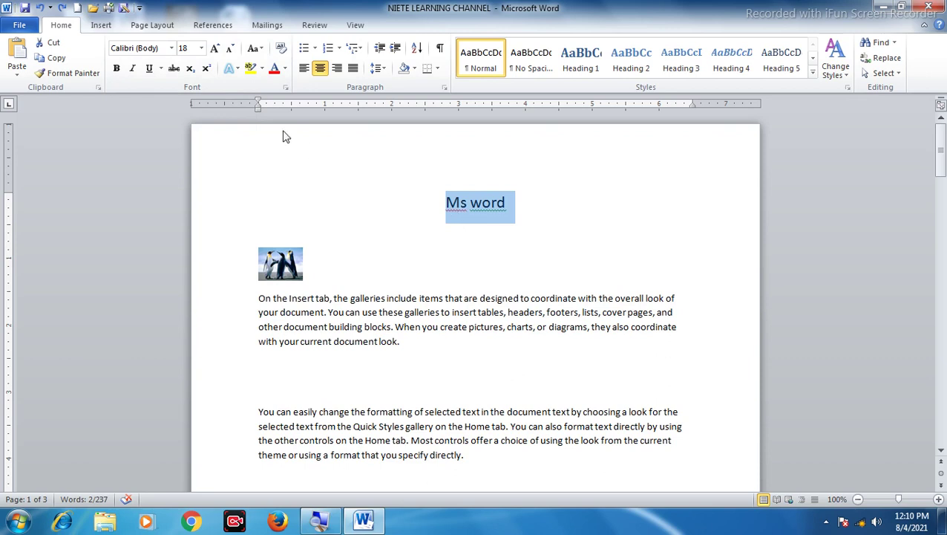
# Change the font of the "Ms word" heading to Rockwell Extra Bold and deselect it.
pyautogui.click(172, 49)
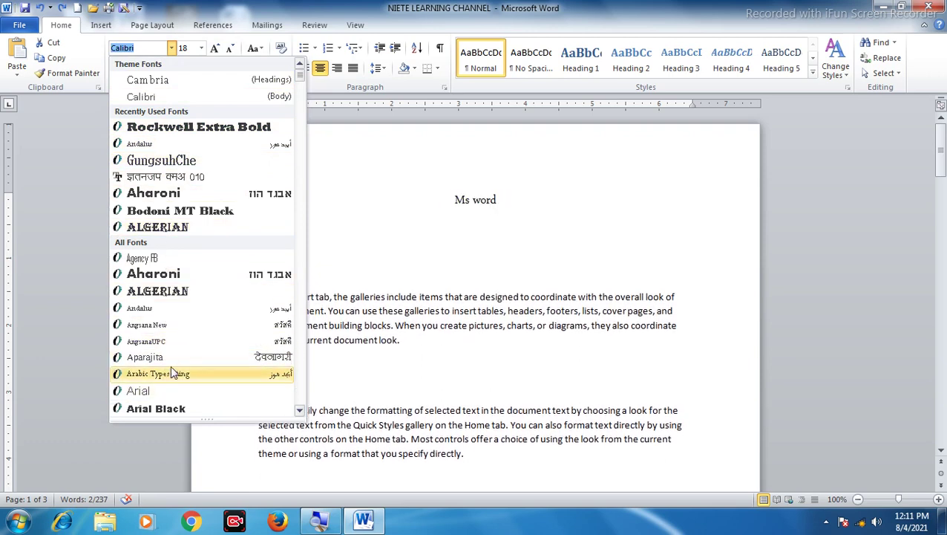
pyautogui.click(219, 131)
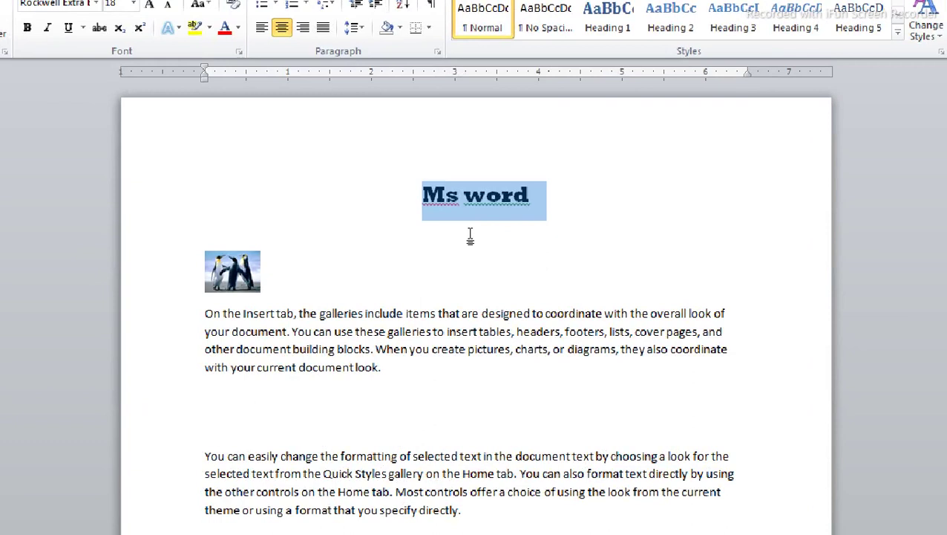
pyautogui.click(479, 331)
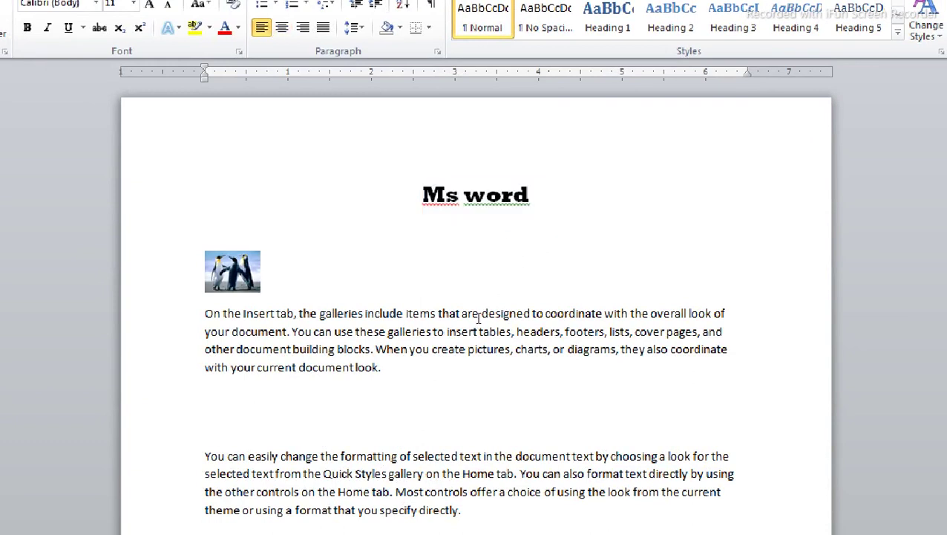
# Set the "Ms word" heading back to the Calibri (Body) theme font.
pyautogui.tripleClick(478, 206)
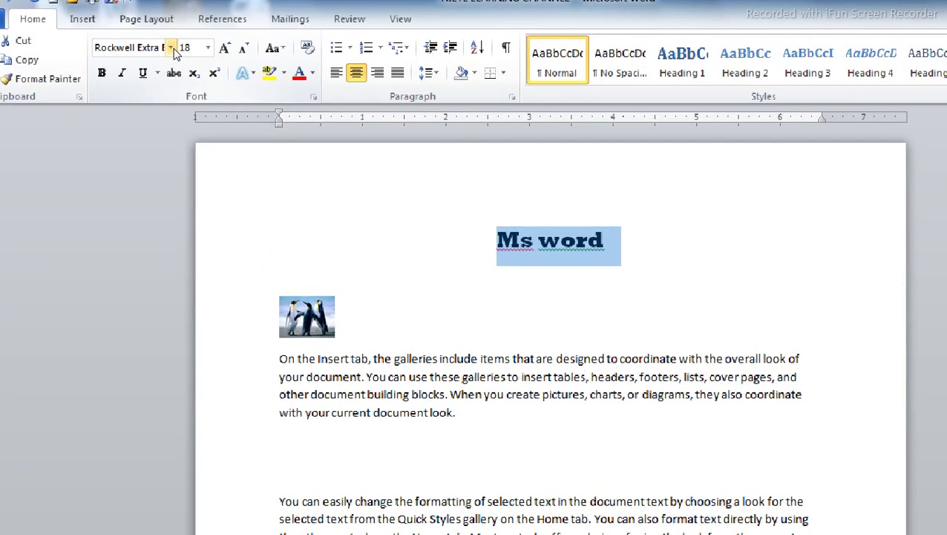
pyautogui.click(170, 48)
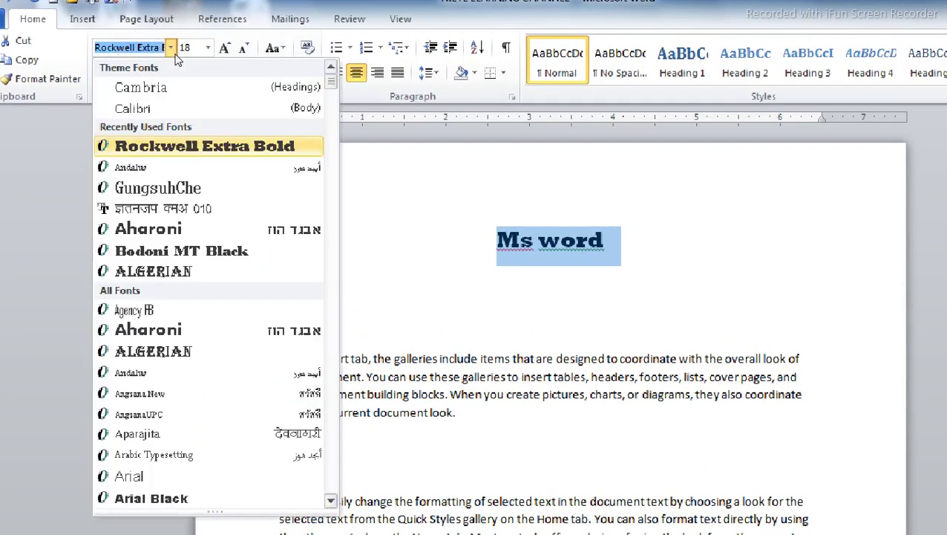
pyautogui.click(146, 101)
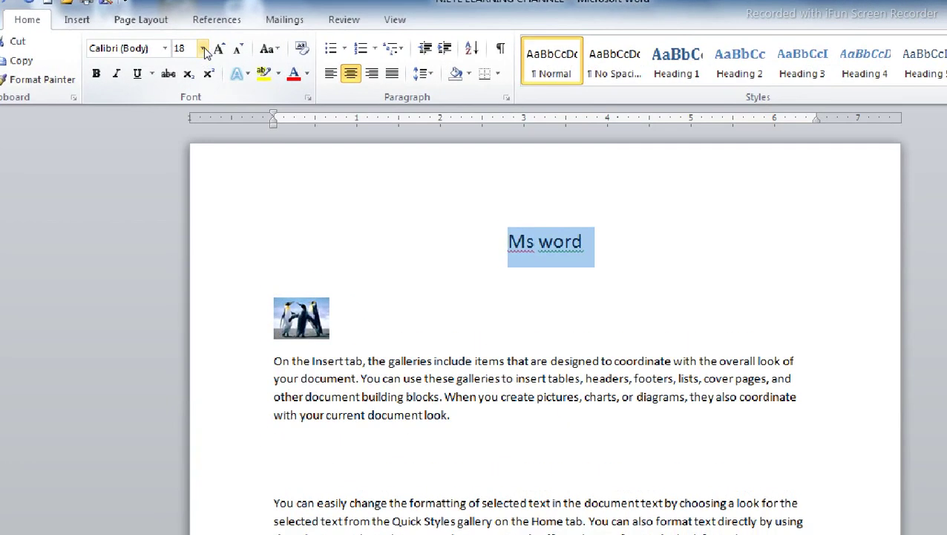
# Set the font size of the "Ms word" heading to the custom value 100.
pyautogui.click(203, 49)
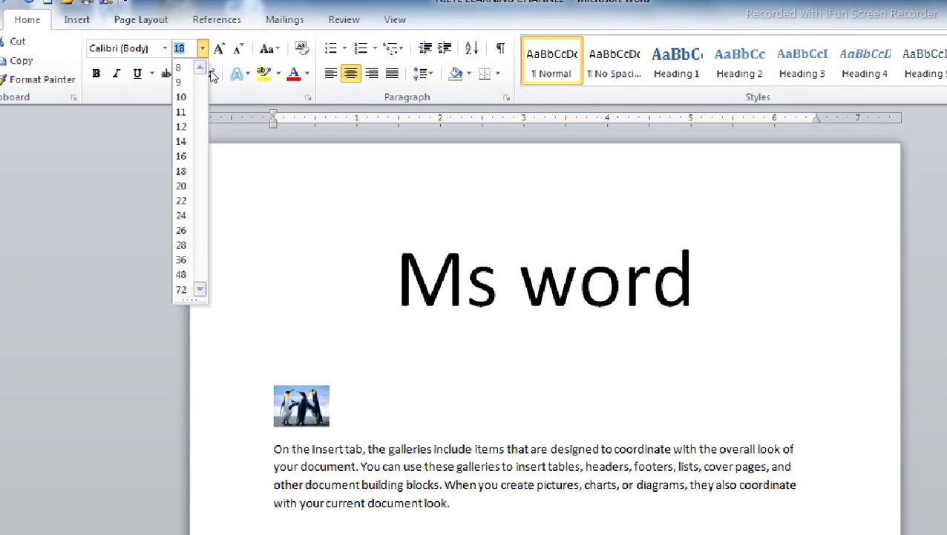
pyautogui.click(190, 49)
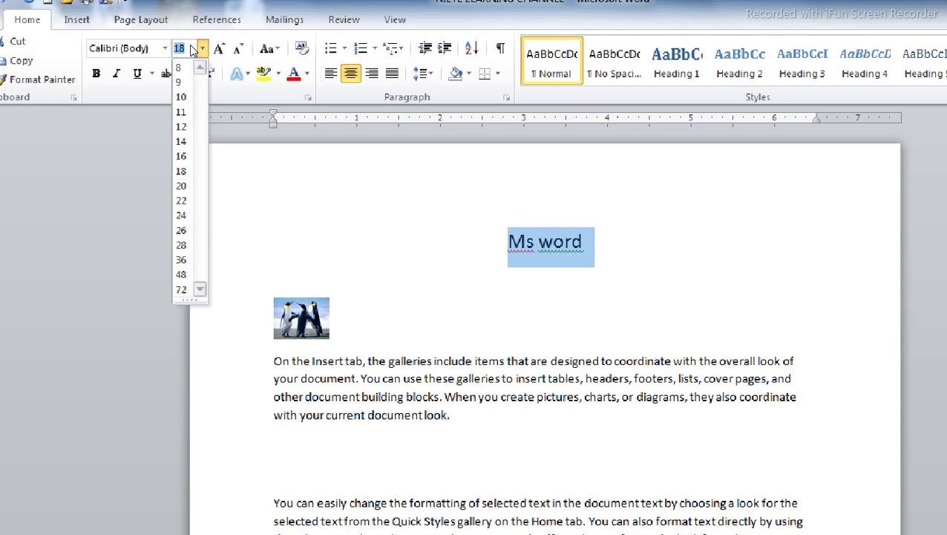
pyautogui.write('100')
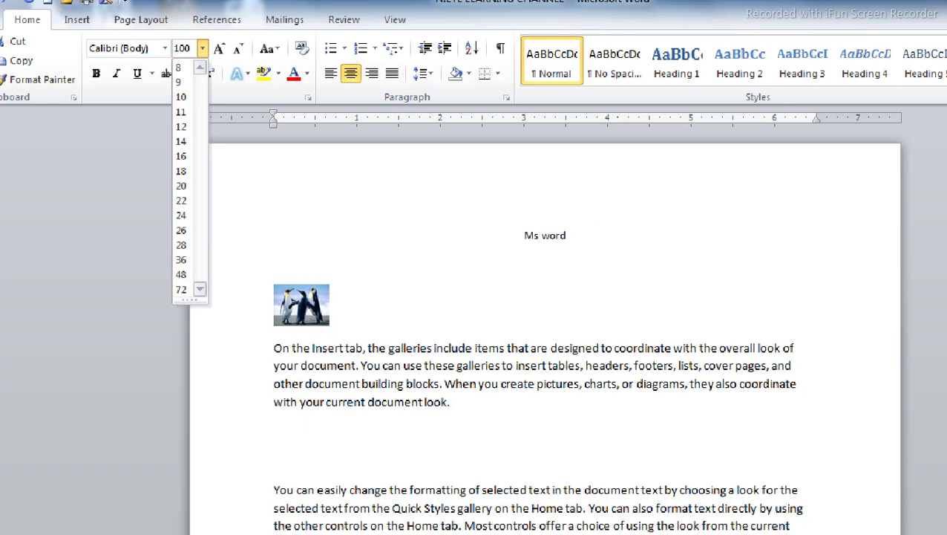
pyautogui.press('Return')
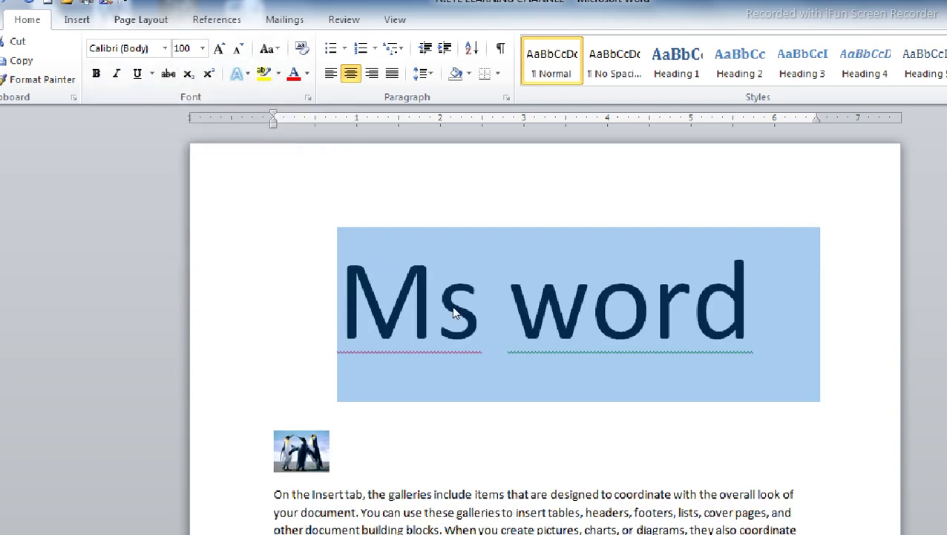
# Set the "Ms word" heading's font size to 24 and enlarge it in increments to 90 with Grow Font.
pyautogui.click(204, 48)
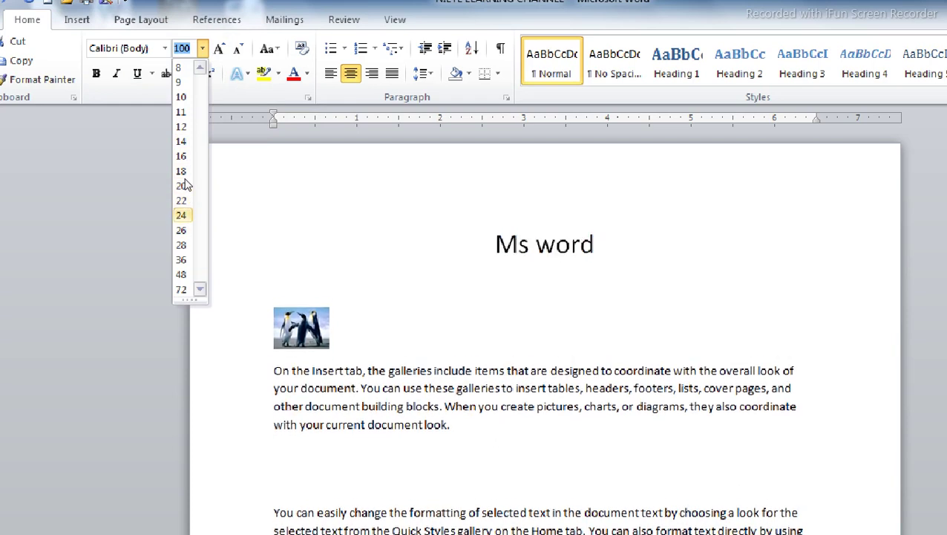
pyautogui.click(227, 157)
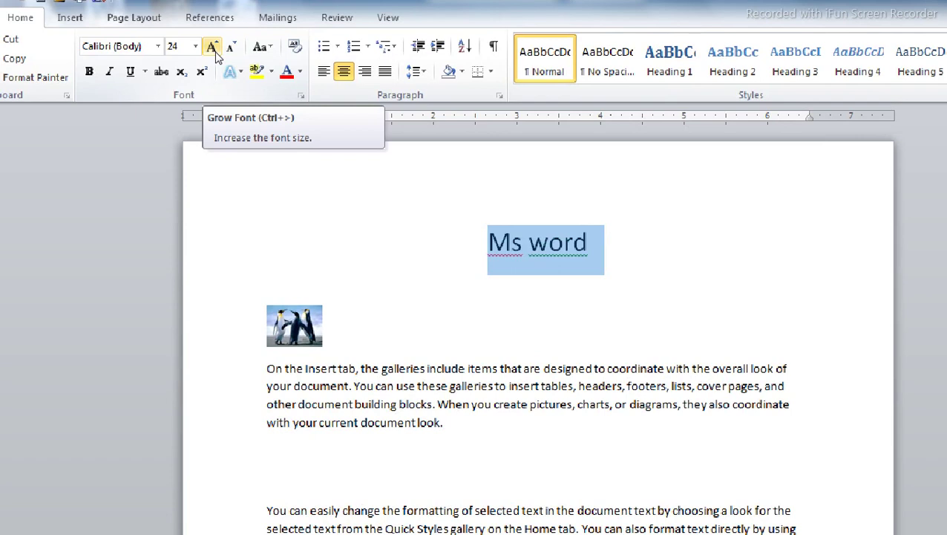
pyautogui.click(212, 48)
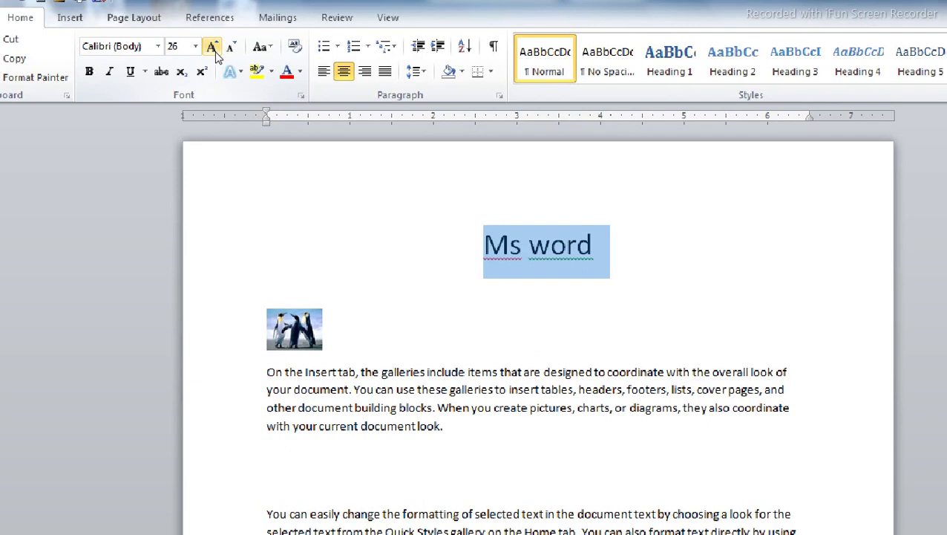
pyautogui.click(213, 49)
pyautogui.click(213, 49)
pyautogui.click(213, 49)
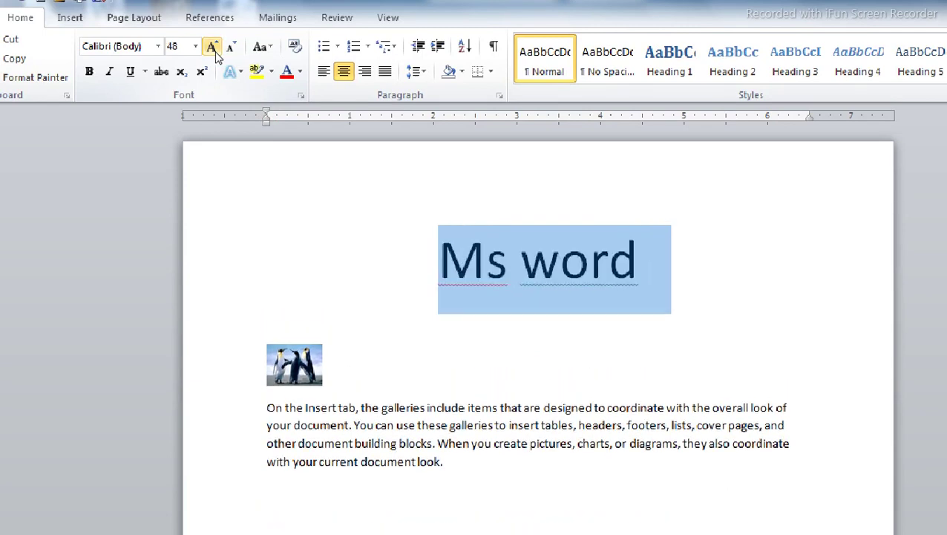
pyautogui.click(213, 49)
pyautogui.click(213, 49)
pyautogui.click(213, 49)
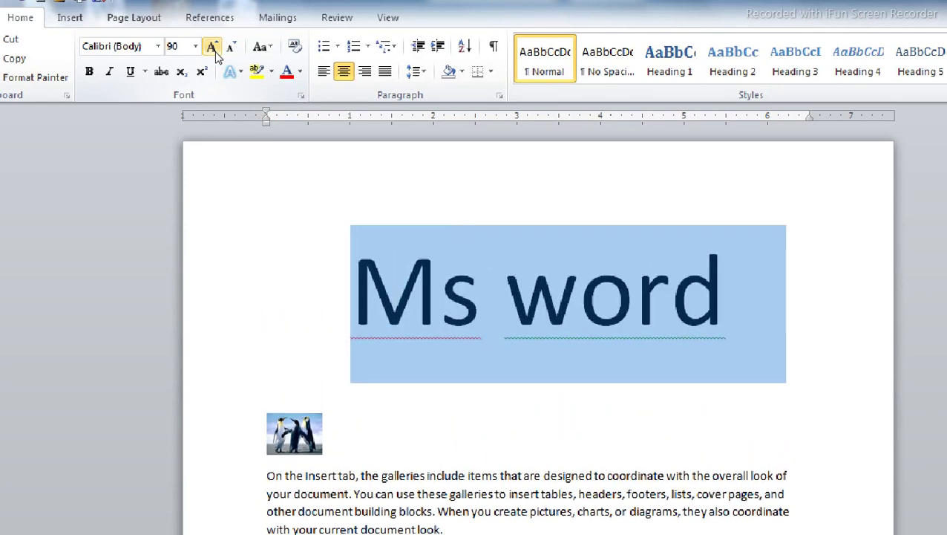
# Enlarge the "Ms word" heading in increments to font size 120 with Grow Font.
pyautogui.click(213, 49)
pyautogui.click(213, 49)
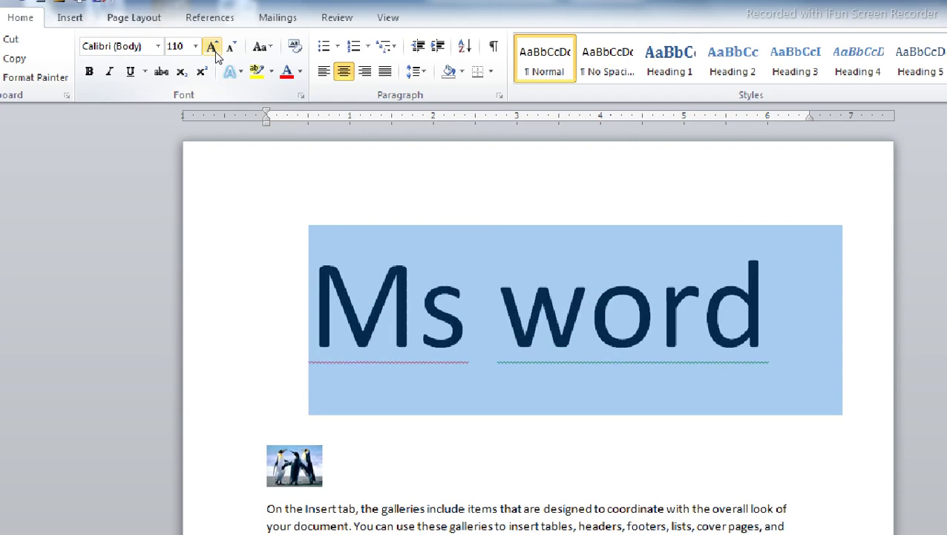
pyautogui.click(213, 49)
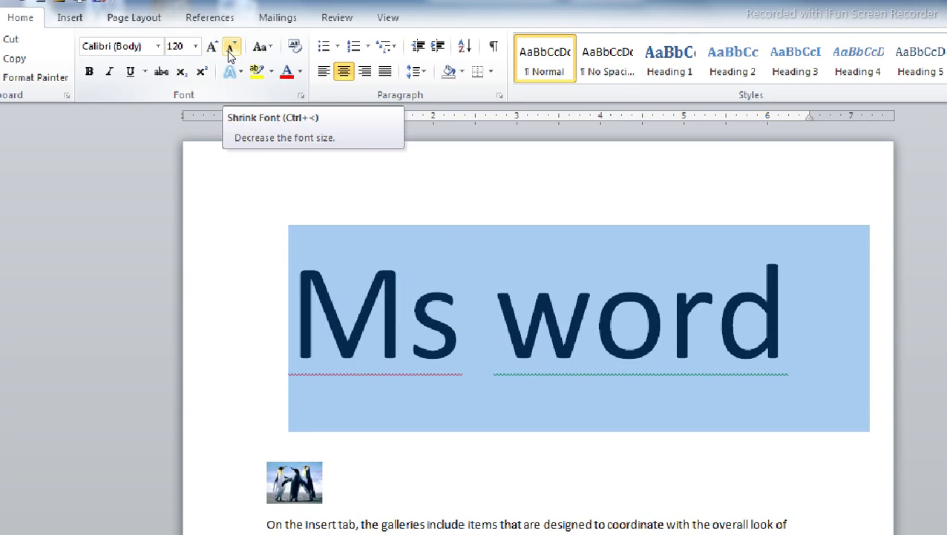
# Reduce the "Ms word" heading in increments to font size 26 with Shrink Font.
pyautogui.click(231, 49)
pyautogui.click(231, 49)
pyautogui.click(231, 49)
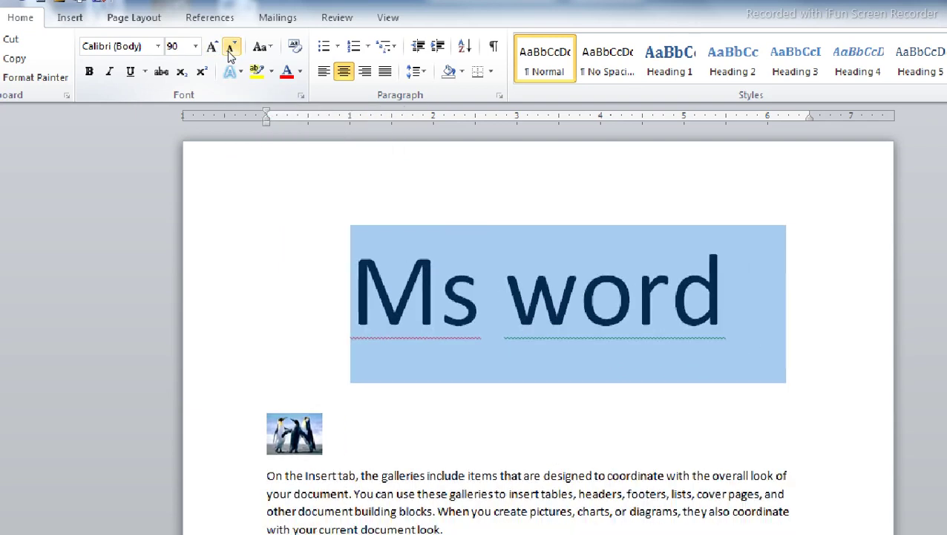
pyautogui.click(231, 49)
pyautogui.click(231, 49)
pyautogui.click(231, 49)
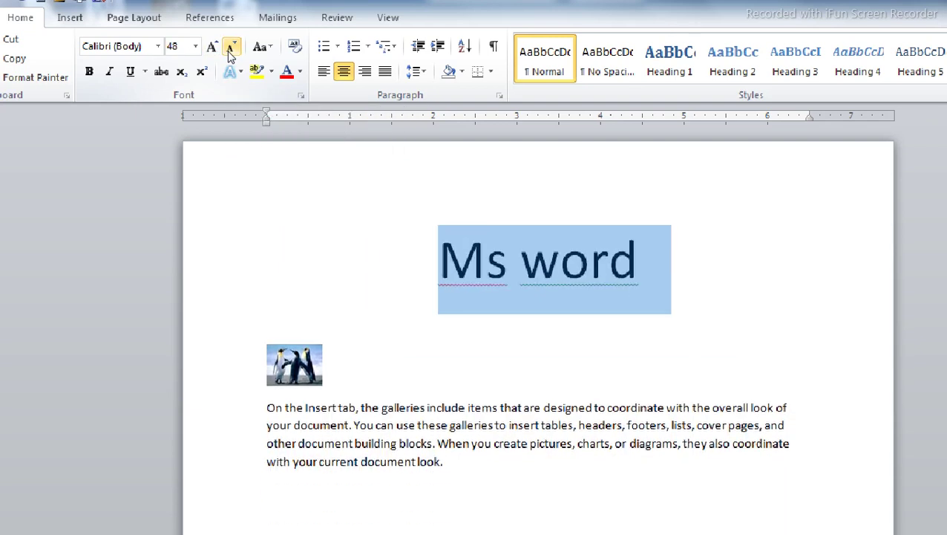
pyautogui.click(231, 49)
pyautogui.click(231, 49)
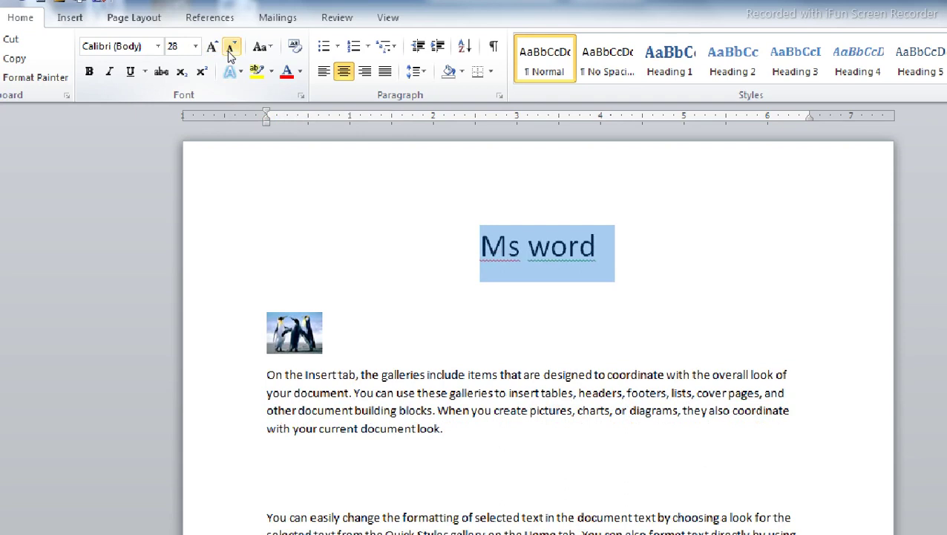
pyautogui.click(231, 49)
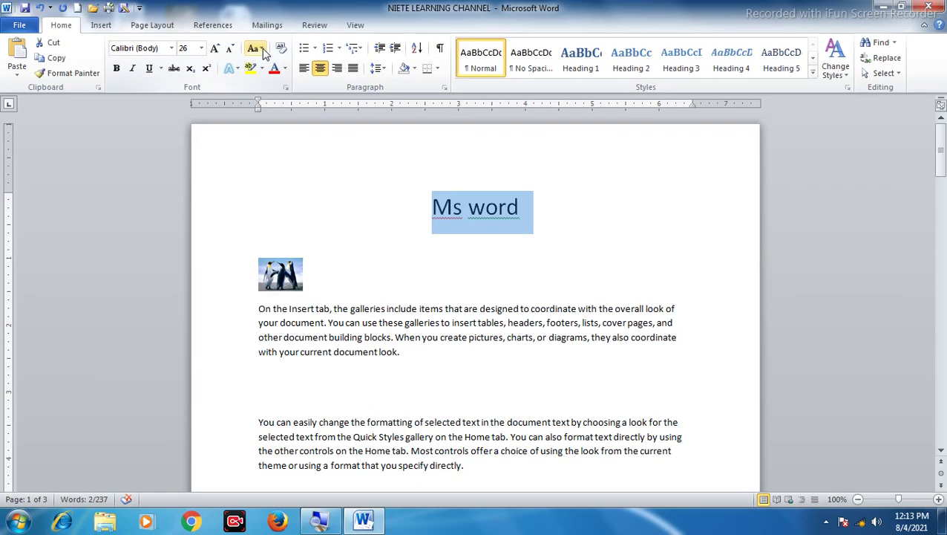
# Apply Sentence case to the "Ms word" heading and change its case to lowercase.
pyautogui.click(264, 51)
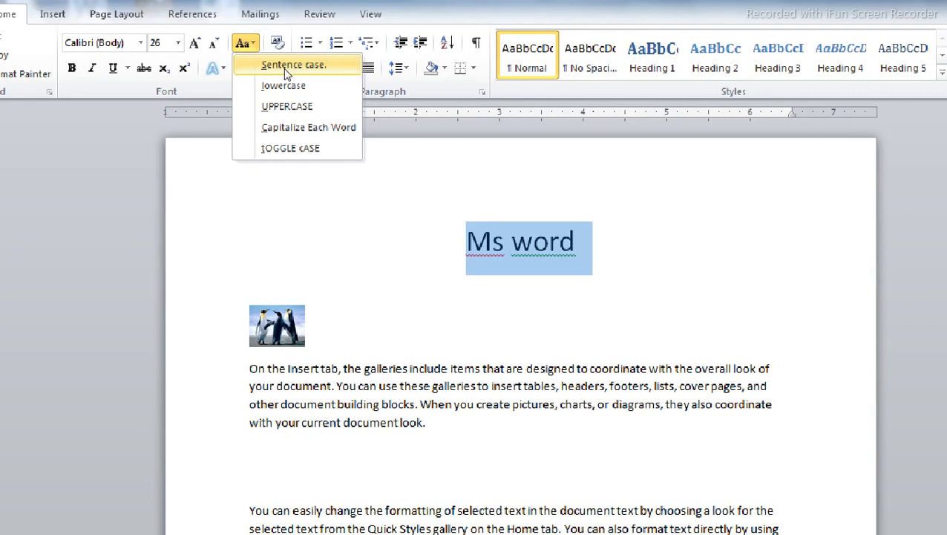
pyautogui.click(286, 69)
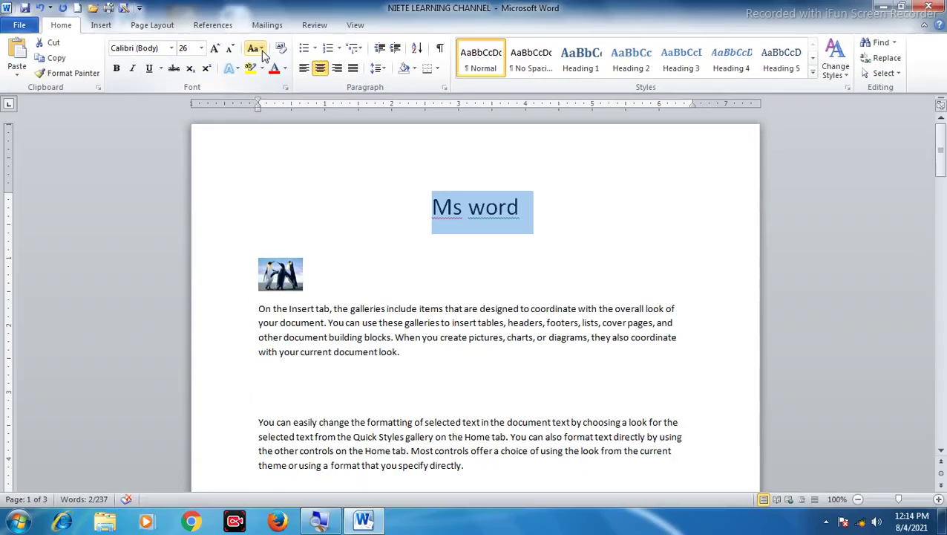
pyautogui.click(262, 50)
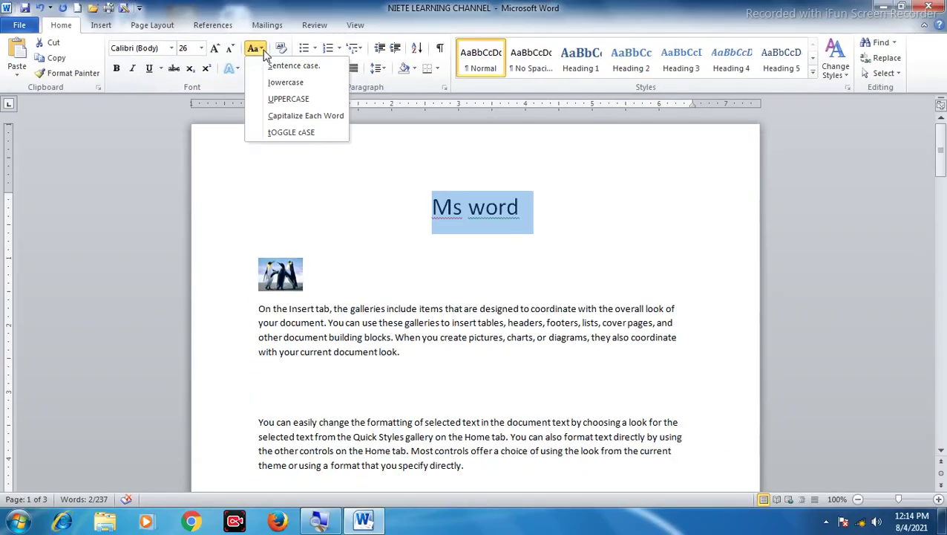
pyautogui.click(284, 85)
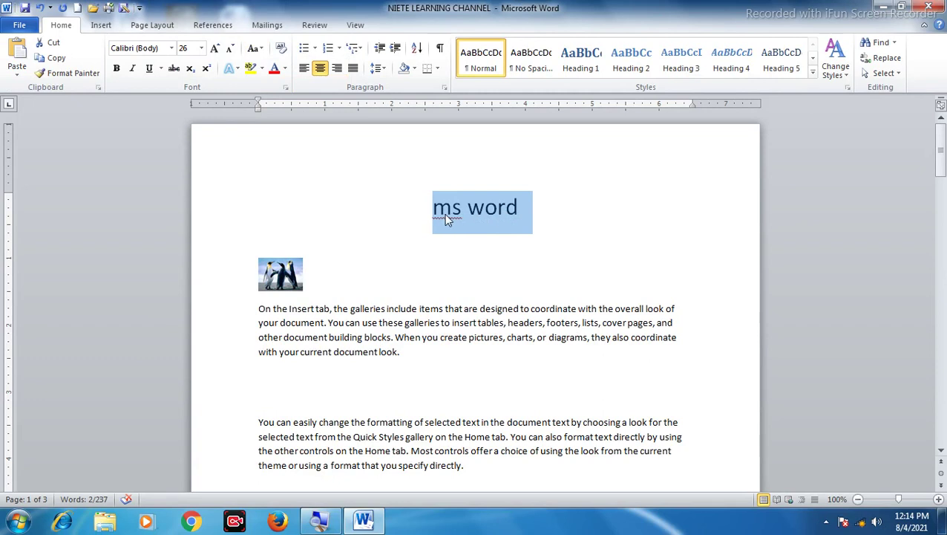
# Change the heading's case to UPPERCASE, followed by Capitalize Each Word.
pyautogui.click(255, 50)
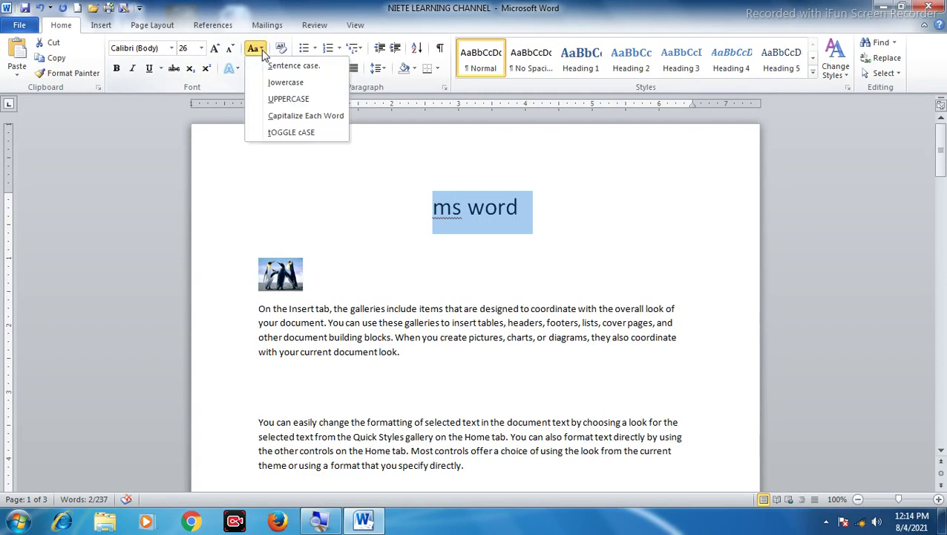
pyautogui.click(304, 104)
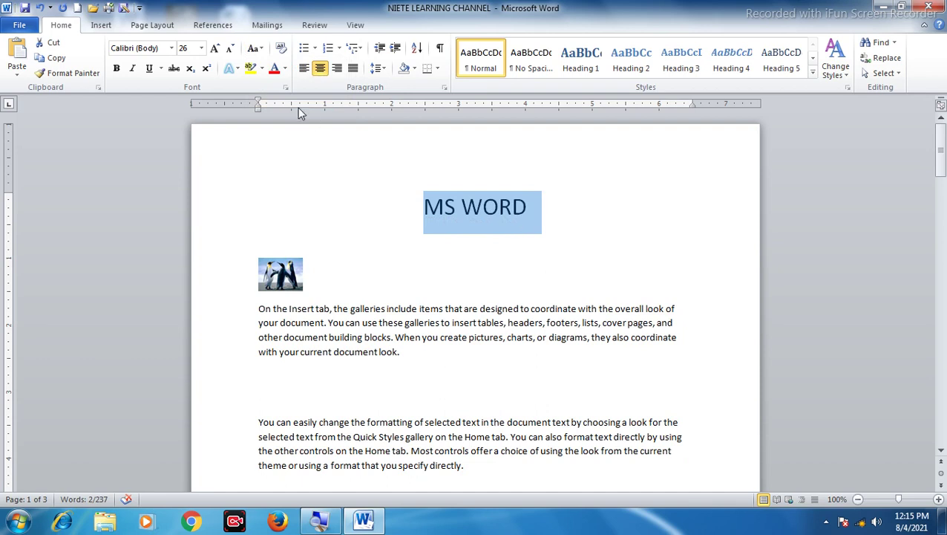
pyautogui.click(264, 50)
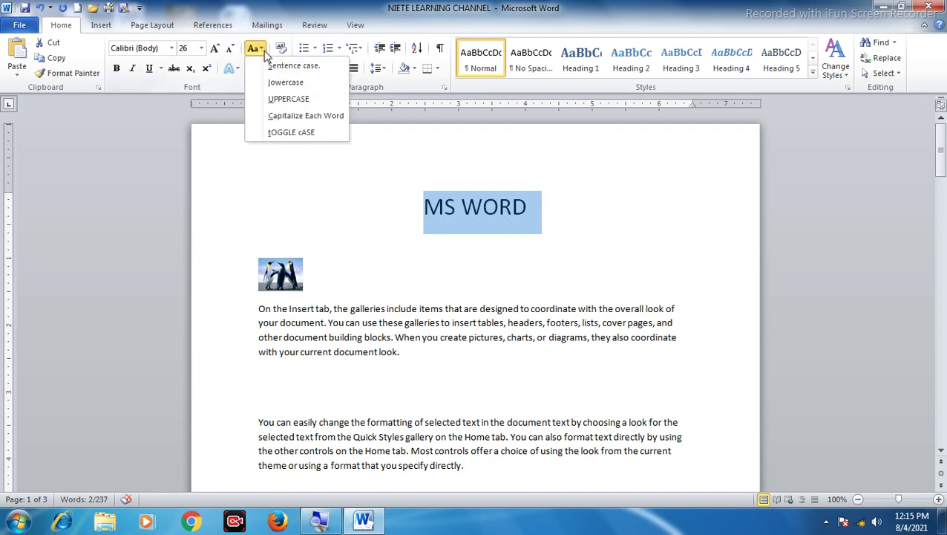
pyautogui.click(298, 116)
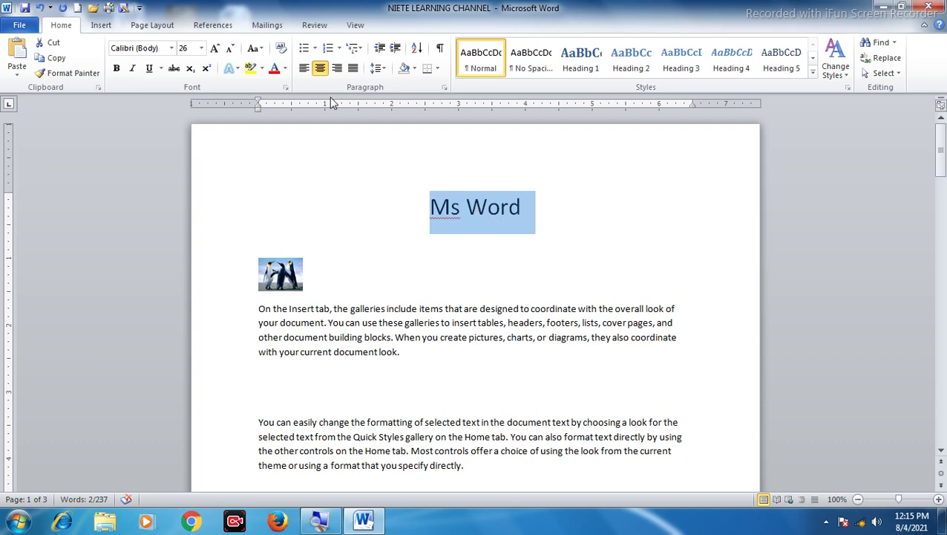
# Apply tOGGLE cASE to the heading and return it to Sentence case.
pyautogui.click(260, 49)
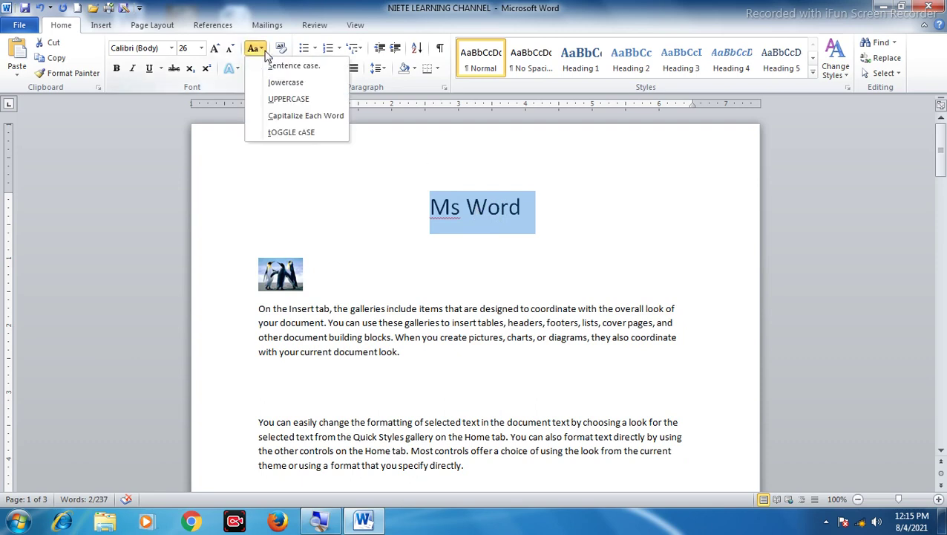
pyautogui.click(291, 133)
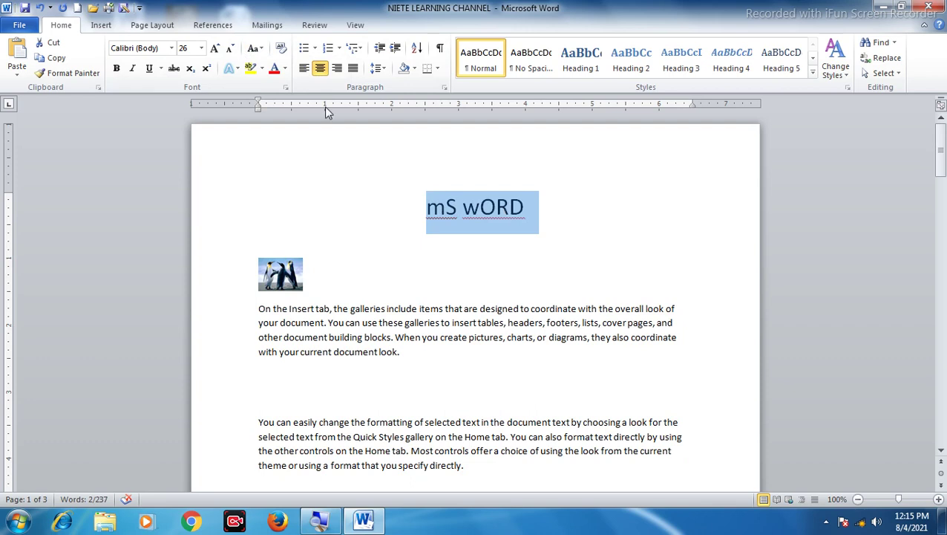
pyautogui.click(264, 50)
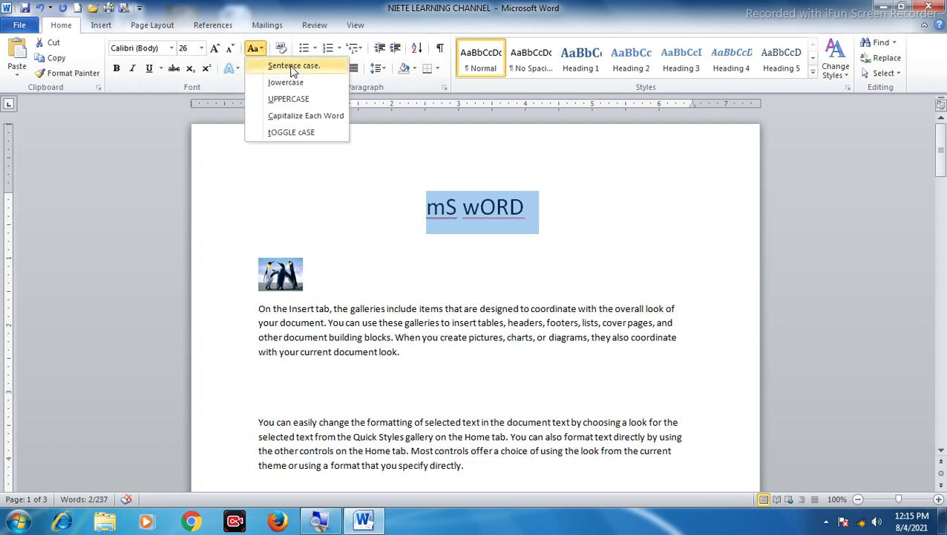
pyautogui.click(294, 67)
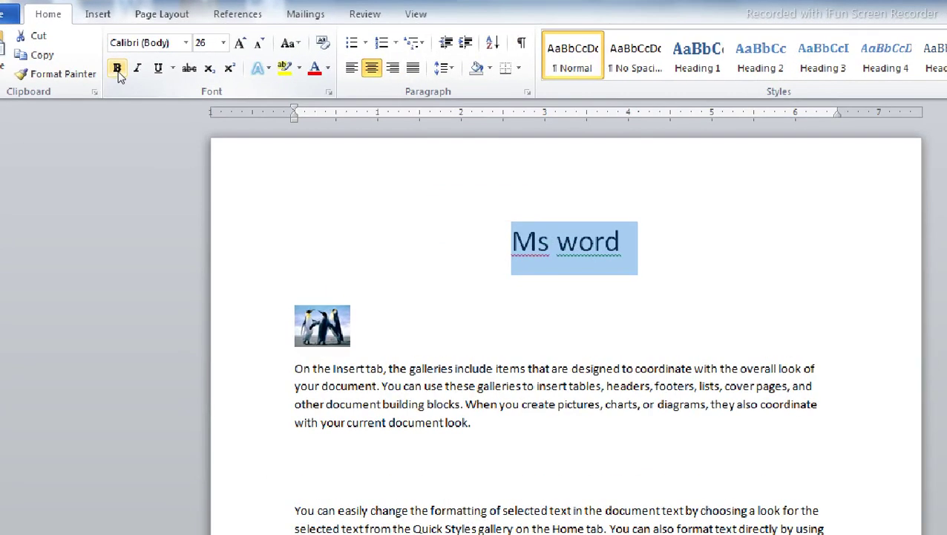
# Make the "Ms word" heading bold, italic and underlined, and deselect it.
pyautogui.click(118, 73)
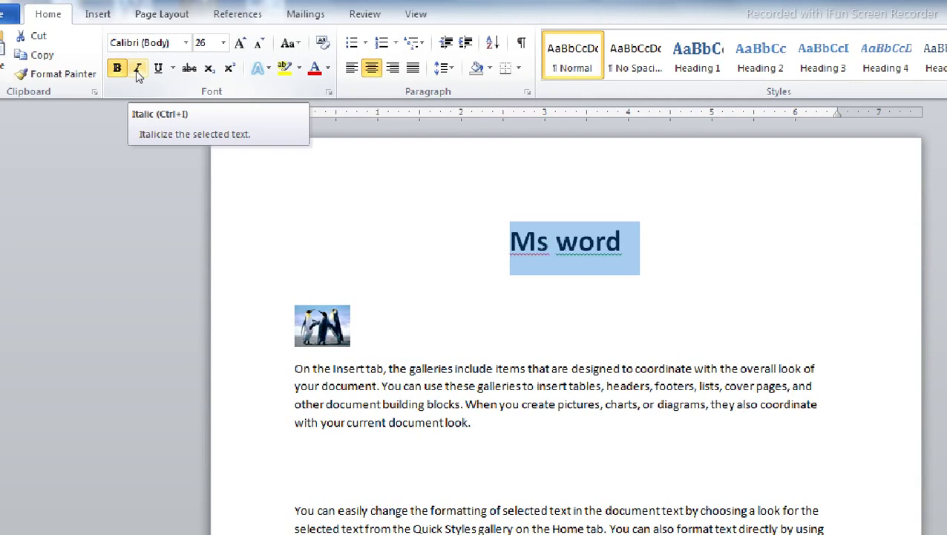
pyautogui.click(137, 70)
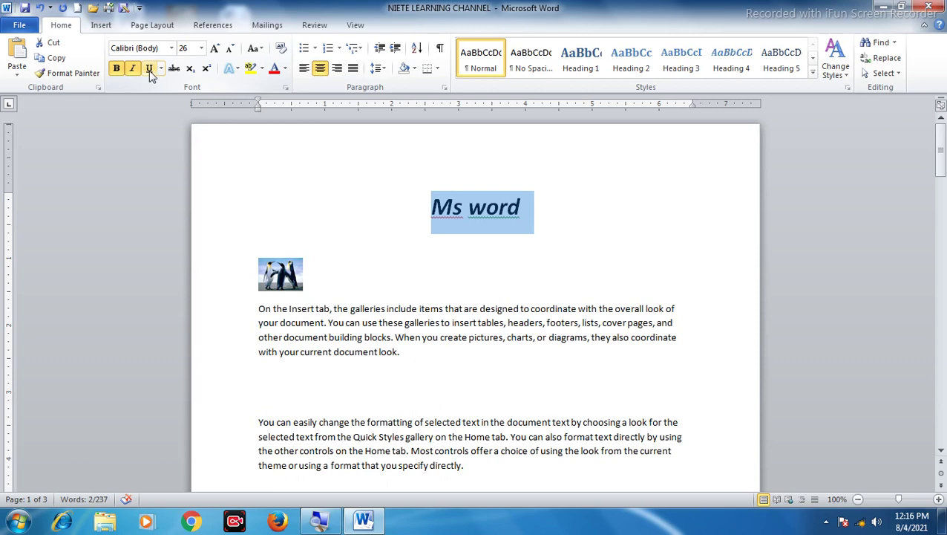
pyautogui.click(149, 69)
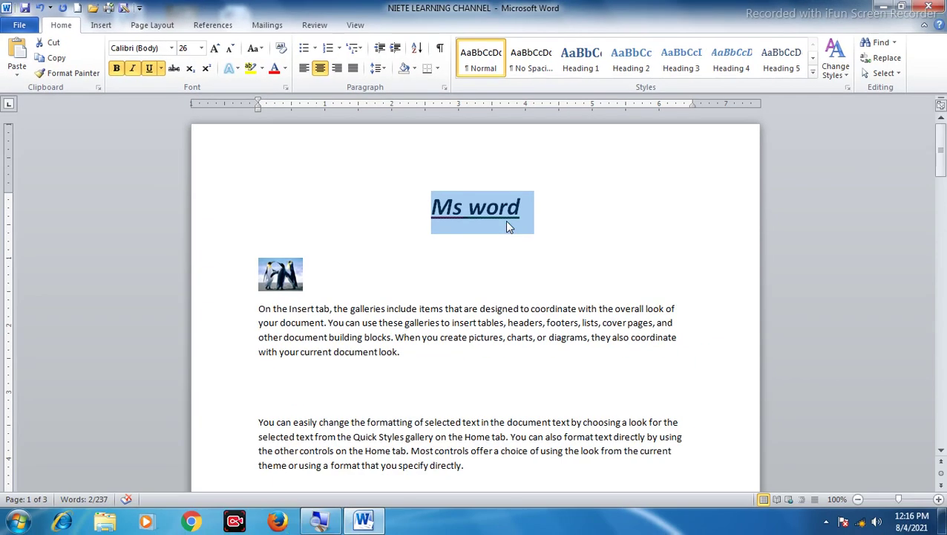
pyautogui.click(507, 223)
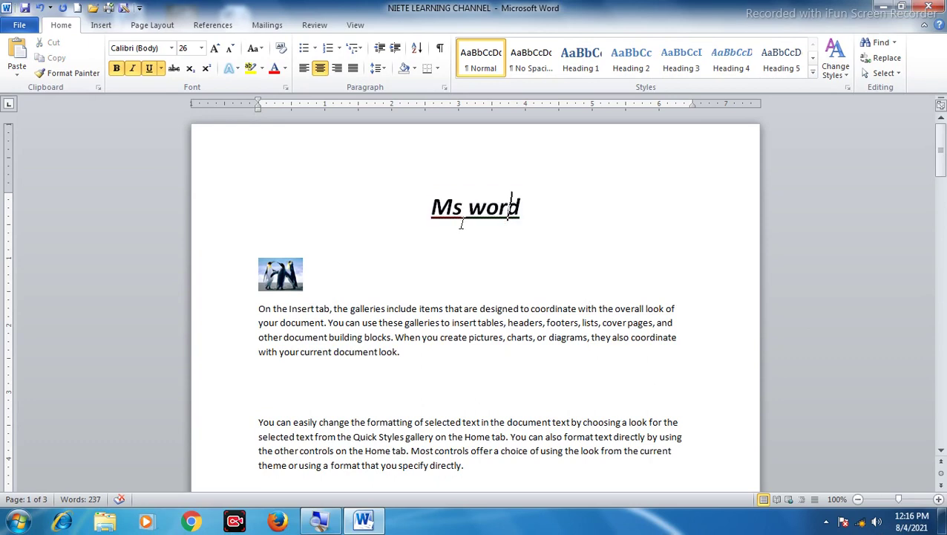
# Change the underline style of the "Ms word" heading to a dashed line and deselect the heading.
pyautogui.tripleClick(473, 209)
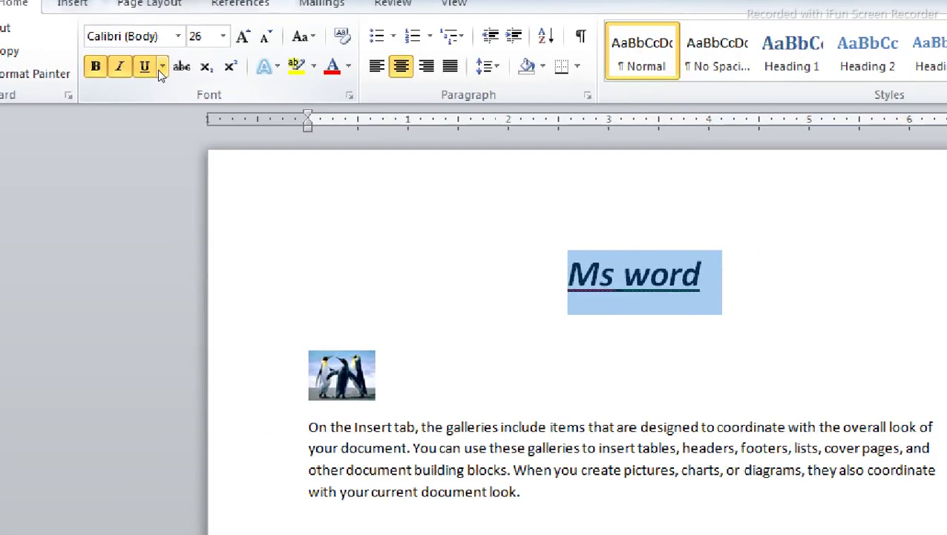
pyautogui.click(161, 67)
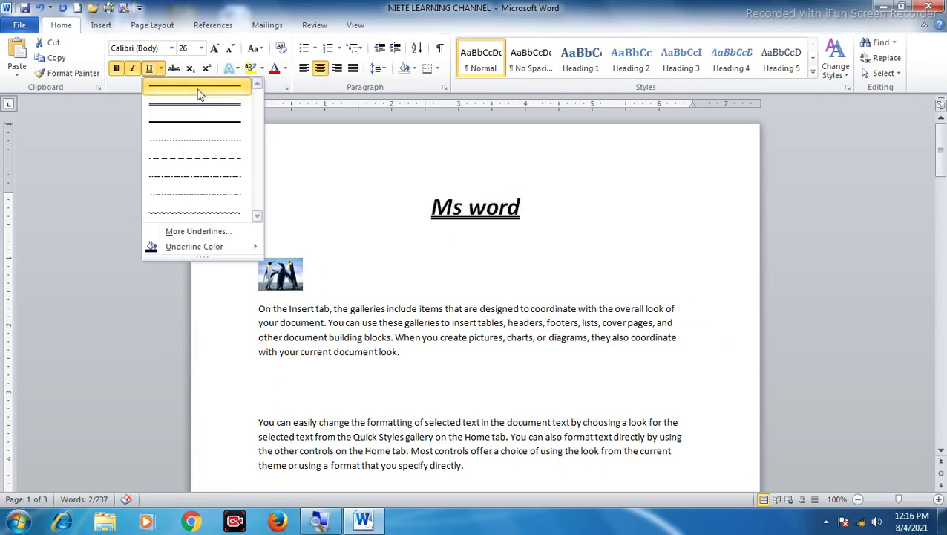
pyautogui.click(215, 168)
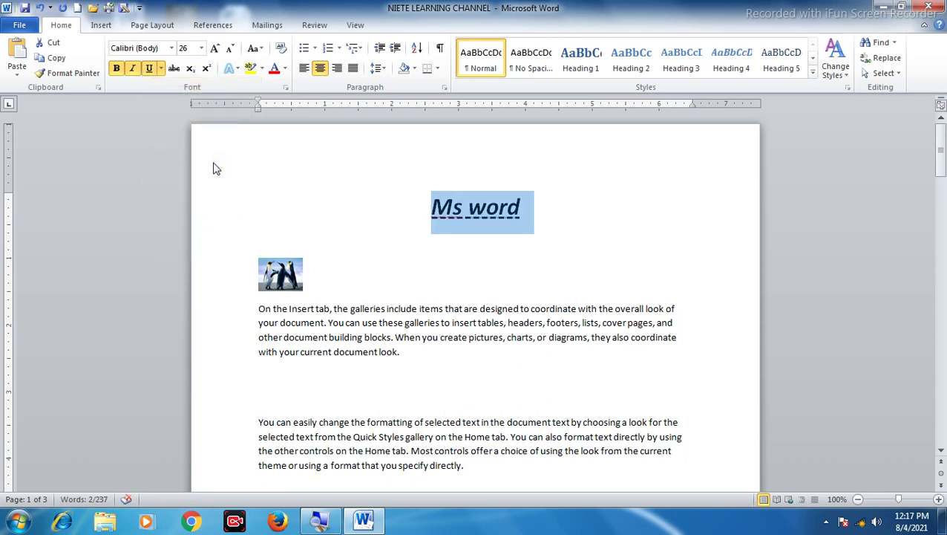
pyautogui.click(469, 221)
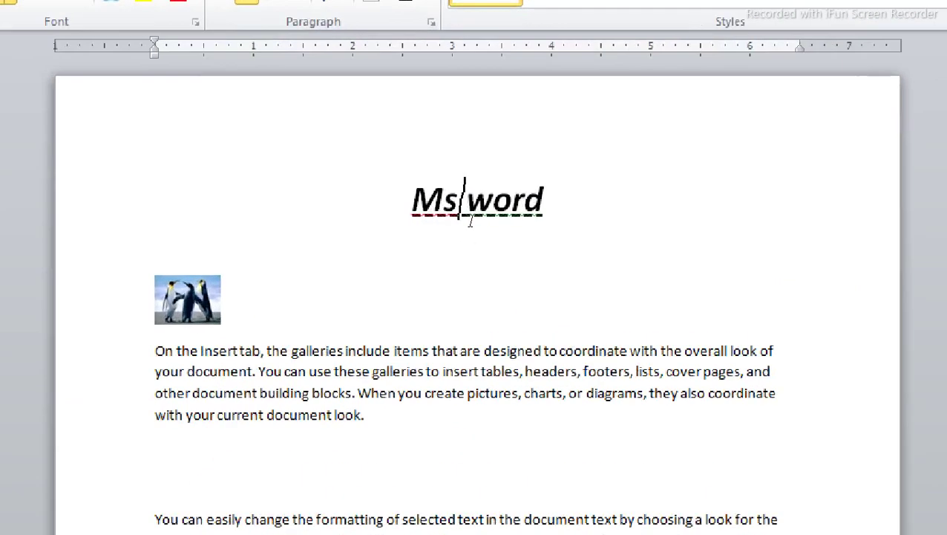
pyautogui.click(474, 227)
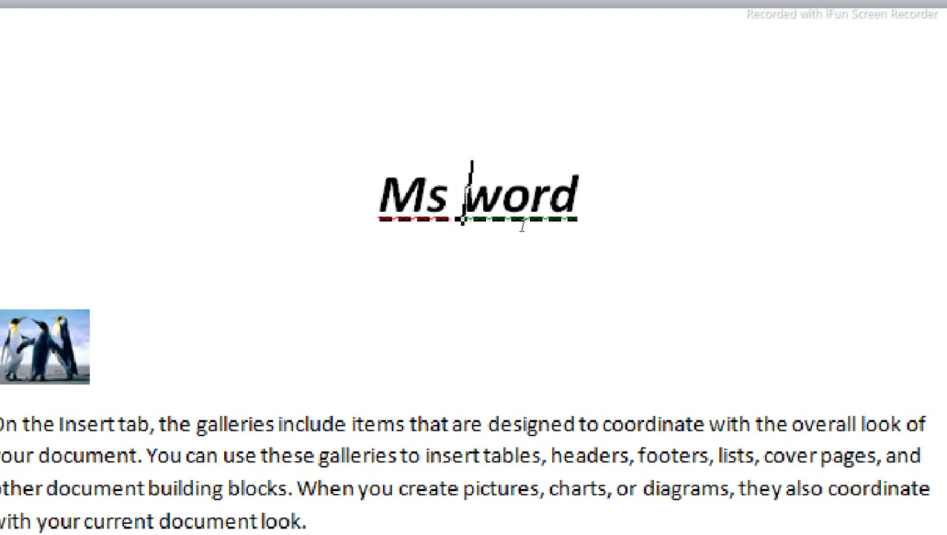
# Set the heading's underline color to custom black (RGB 0, 0, 0) and recolor the dashed underline standard red.
pyautogui.tripleClick(459, 215)
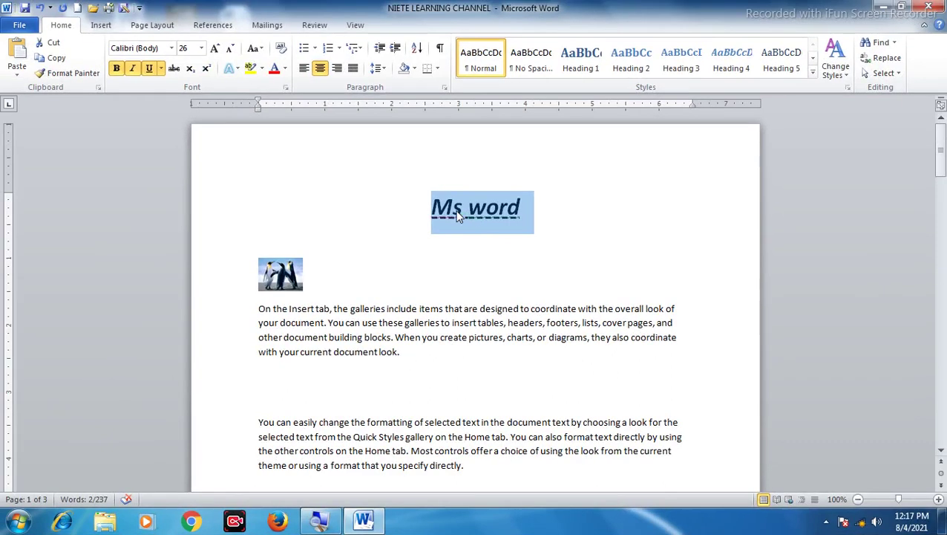
pyautogui.click(161, 68)
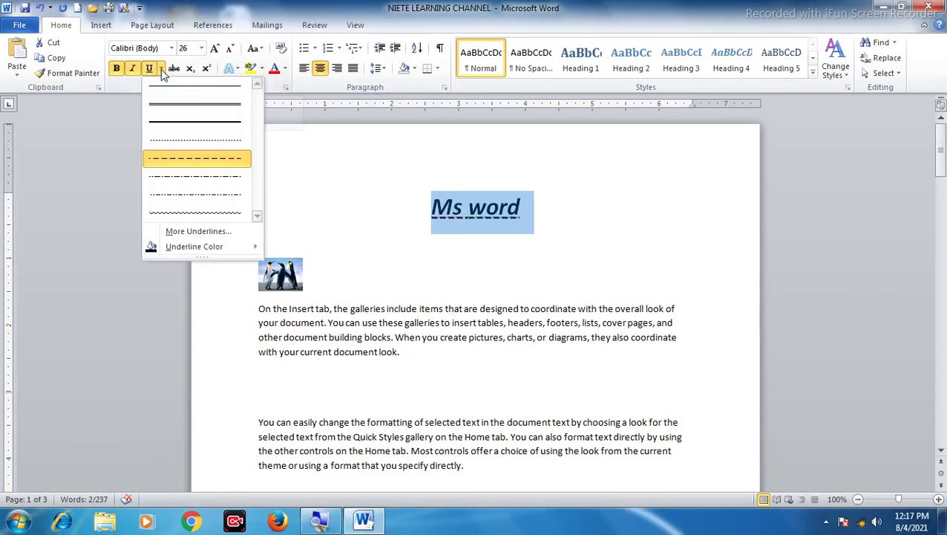
pyautogui.moveTo(195, 249)
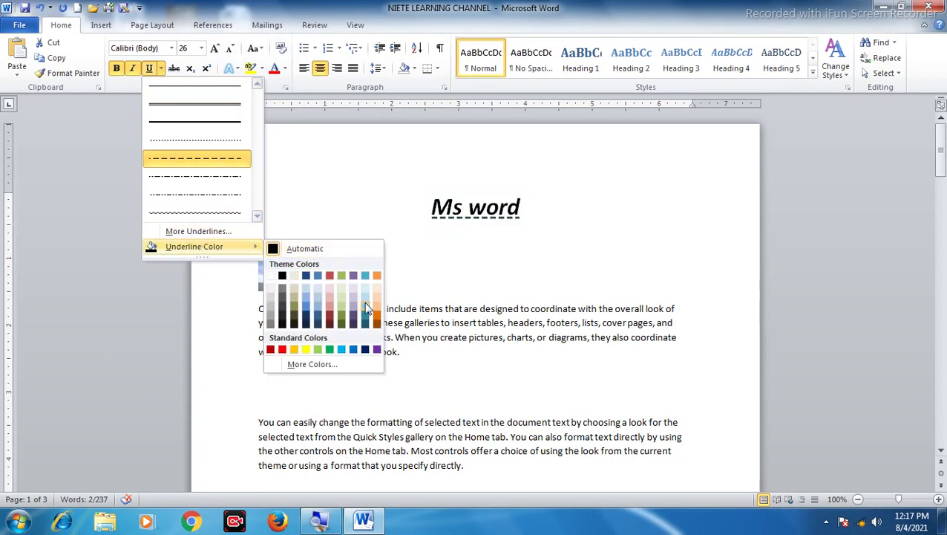
pyautogui.click(291, 363)
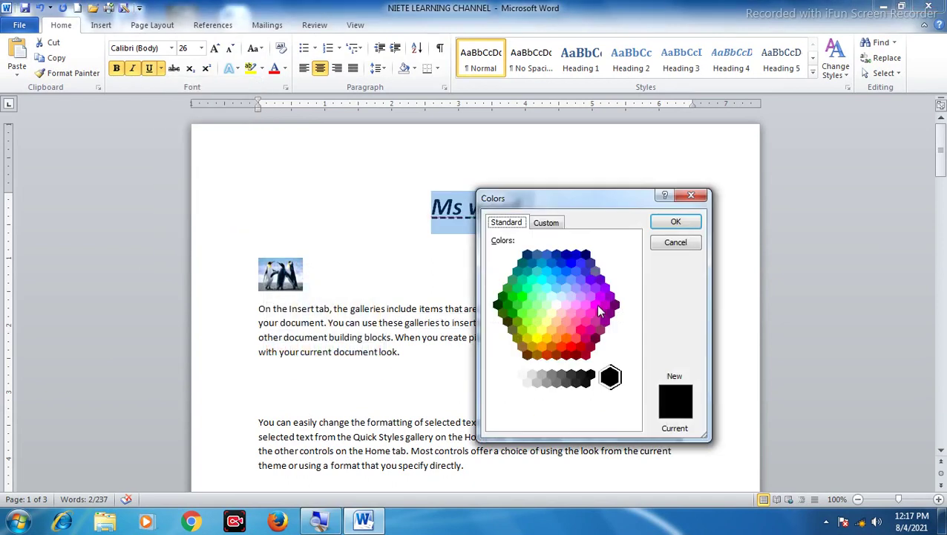
pyautogui.click(547, 222)
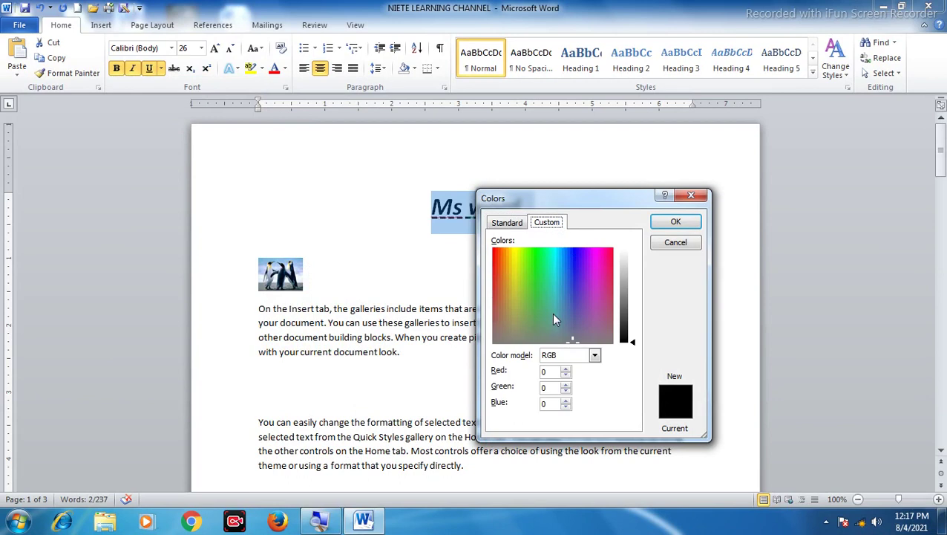
pyautogui.click(675, 221)
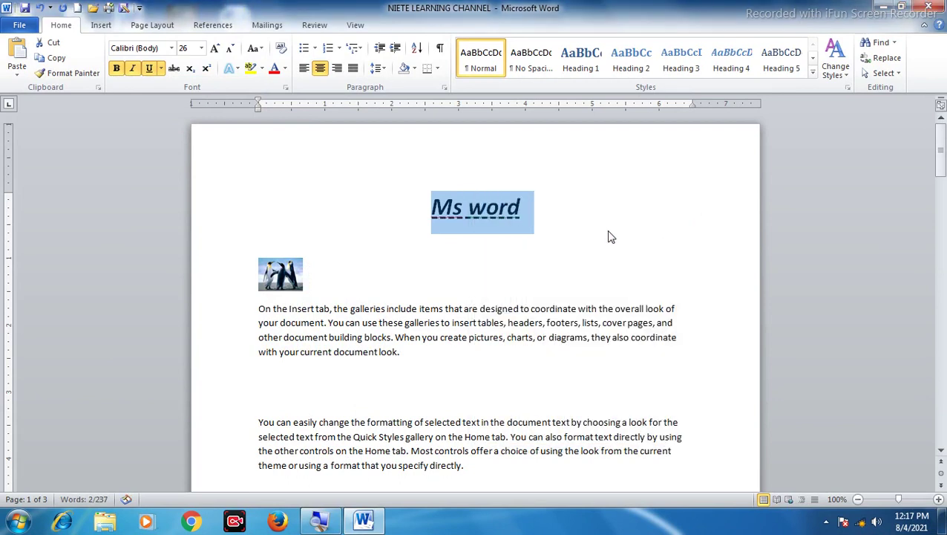
pyautogui.click(160, 69)
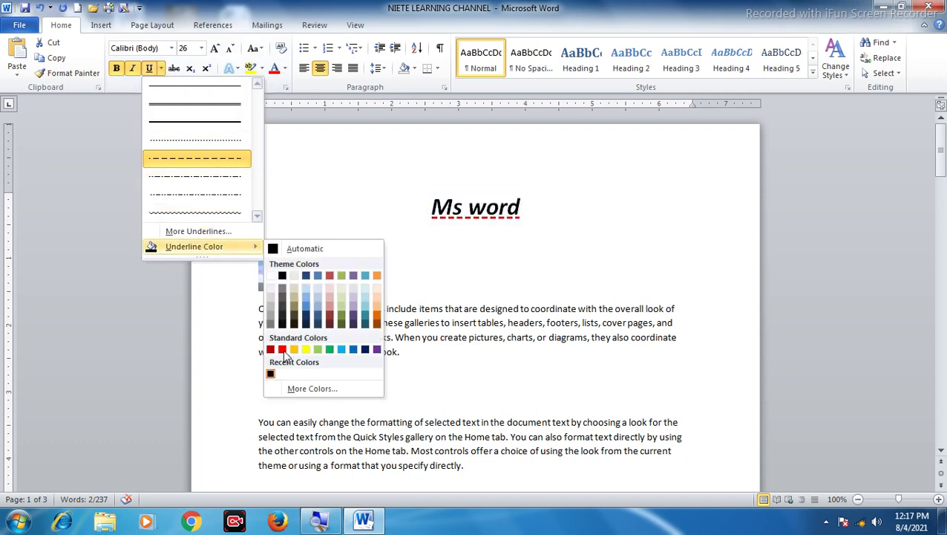
pyautogui.click(272, 371)
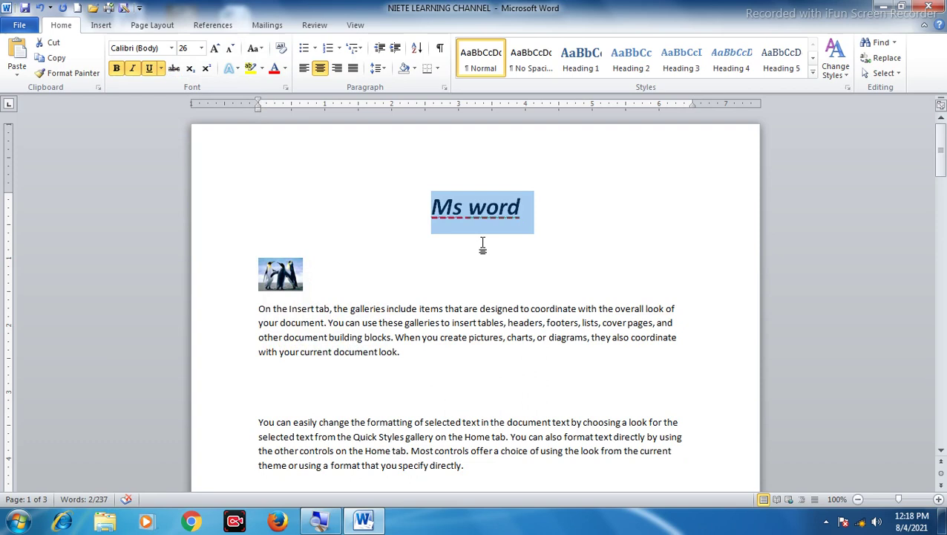
# Apply strikethrough to the words "use these galleries to insert tables" in the first paragraph.
pyautogui.click(479, 247)
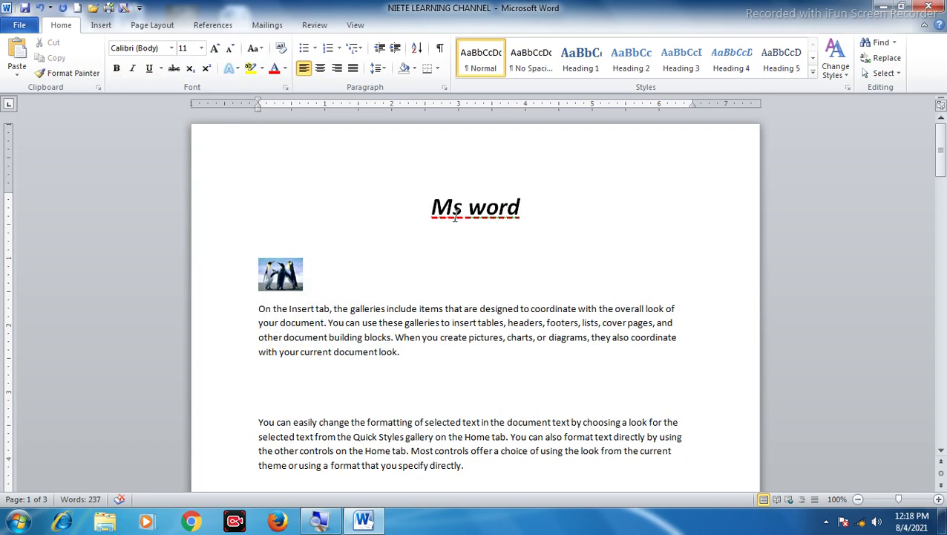
pyautogui.tripleClick(413, 322)
pyautogui.click(406, 360)
pyautogui.moveTo(375, 322); pyautogui.dragTo(504, 323)
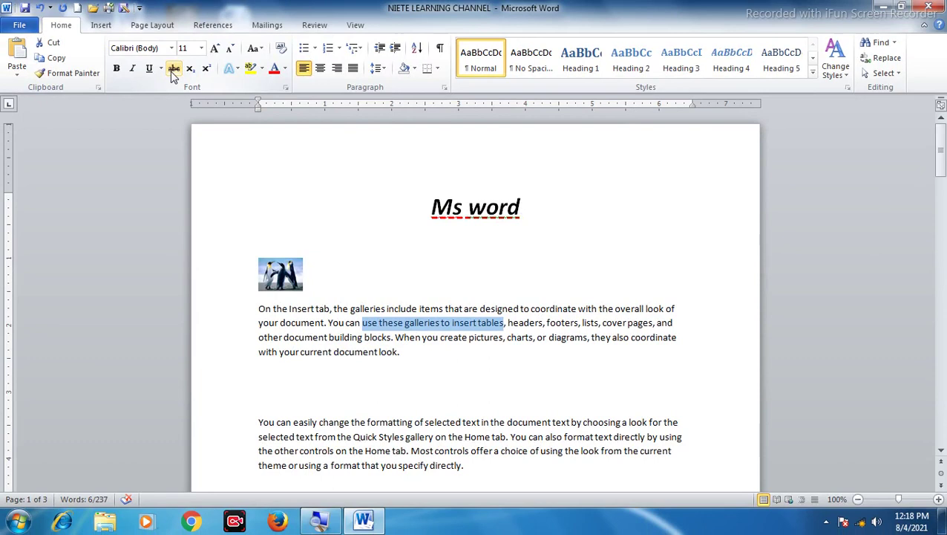
pyautogui.click(173, 70)
pyautogui.click(425, 324)
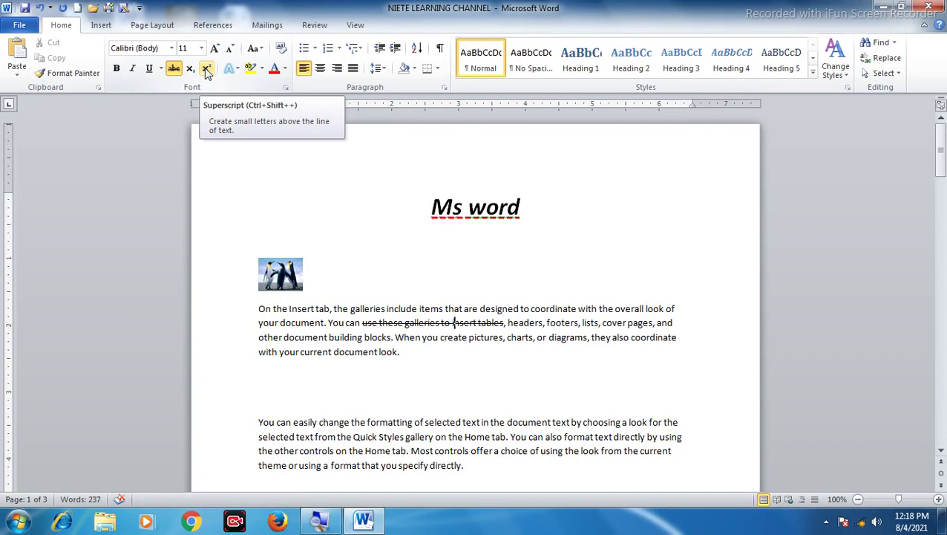
# Enter "Ho2" on the empty line above the second paragraph and make the 2 subscript.
pyautogui.click(293, 393)
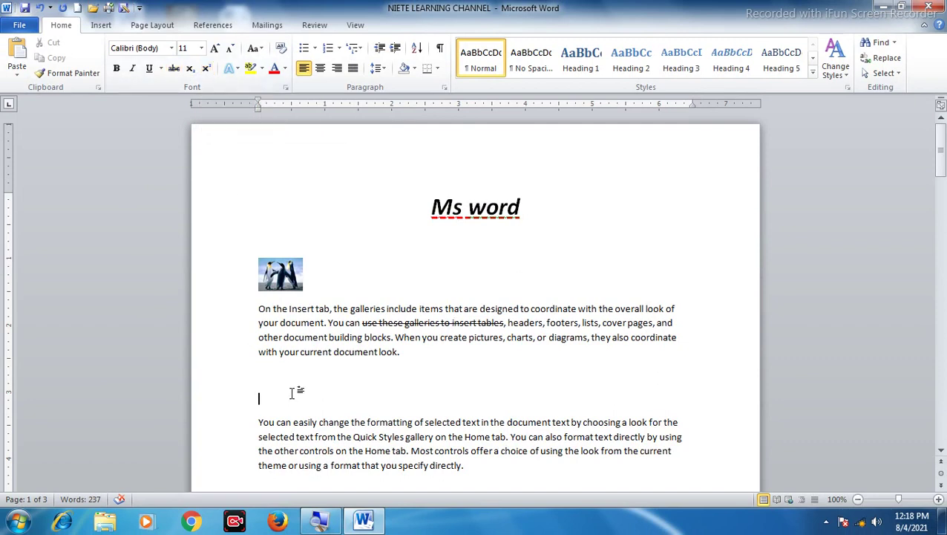
pyautogui.write('Ho2')
pyautogui.hotkey('shift', 'Left')
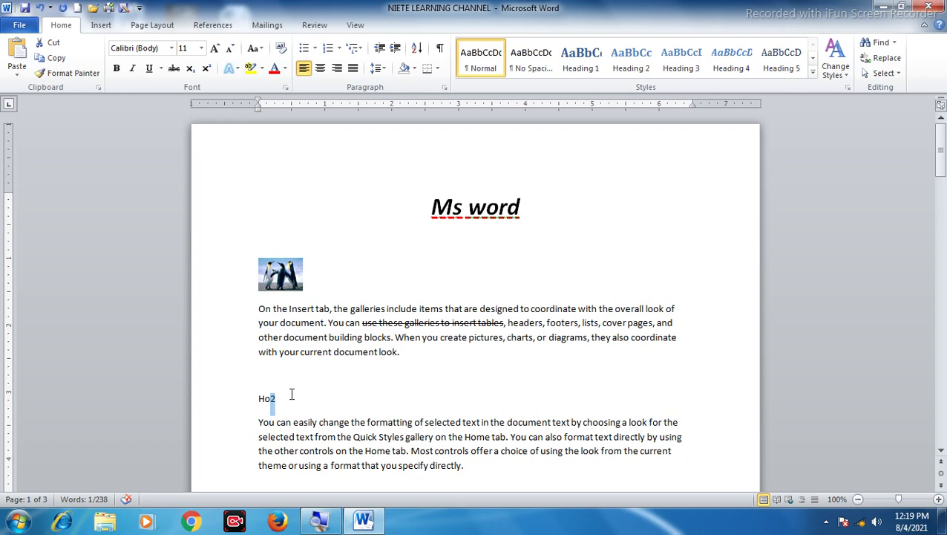
pyautogui.click(192, 70)
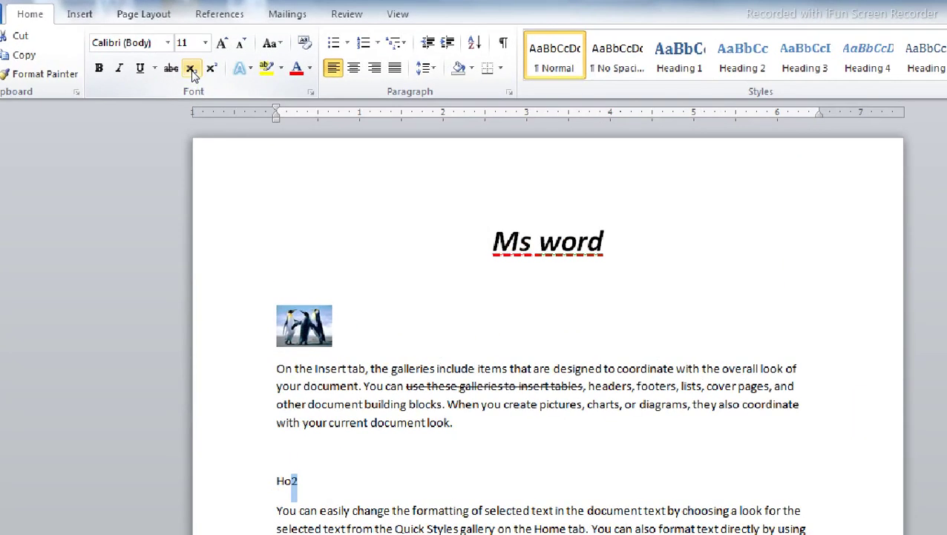
pyautogui.click(191, 70)
pyautogui.press('Right')
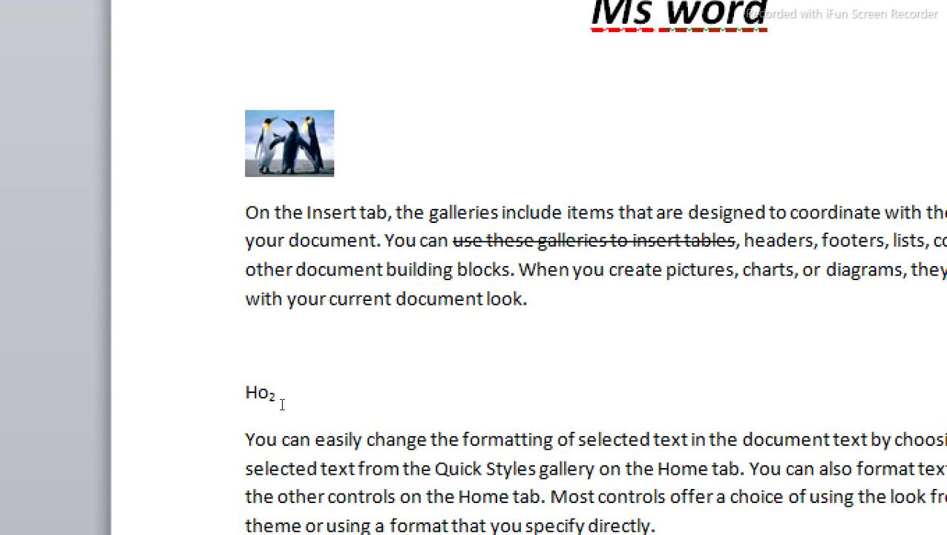
# Enter "10th" on the empty line above "Ho2" and make the "th" superscript.
pyautogui.click(275, 375)
pyautogui.write('10')
pyautogui.write('th')
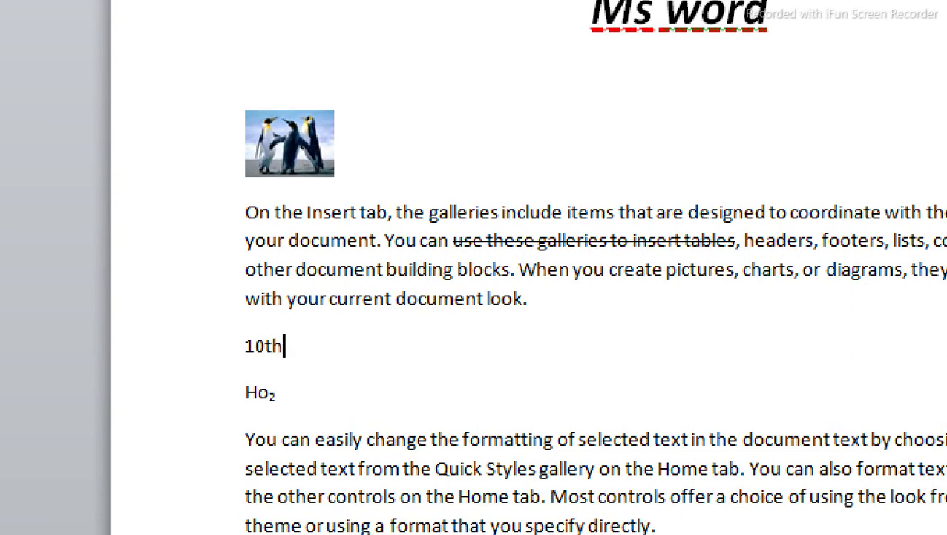
pyautogui.hotkey('shift', 'Left')
pyautogui.hotkey('shift', 'Left')
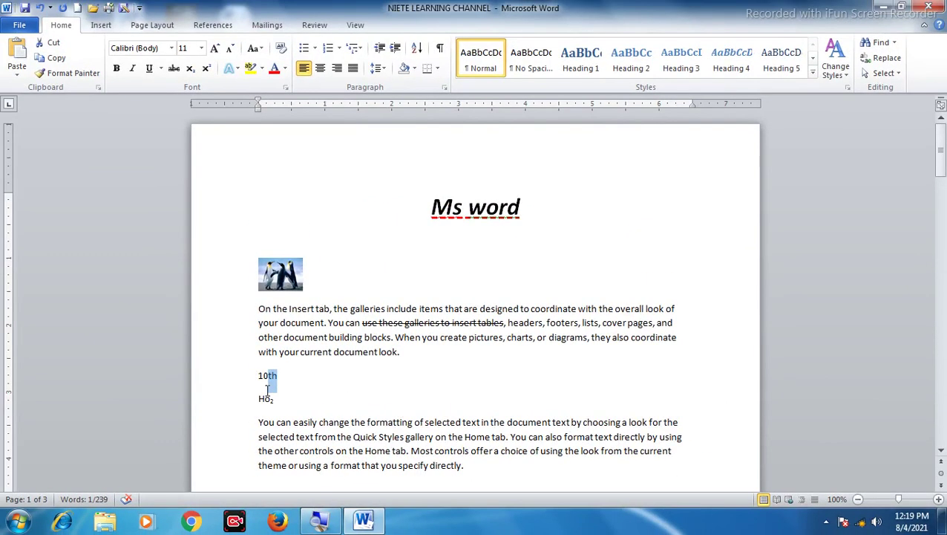
pyautogui.click(208, 74)
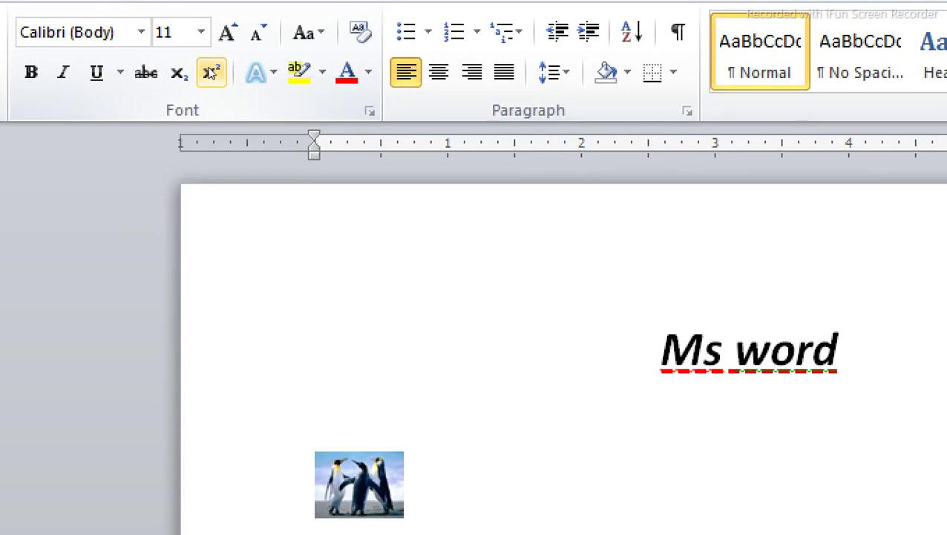
pyautogui.click(211, 72)
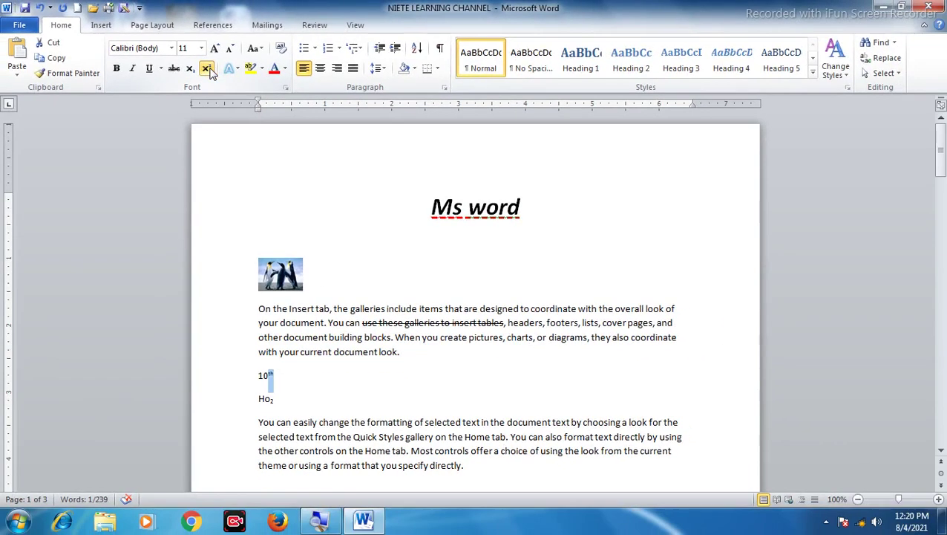
pyautogui.click(273, 378)
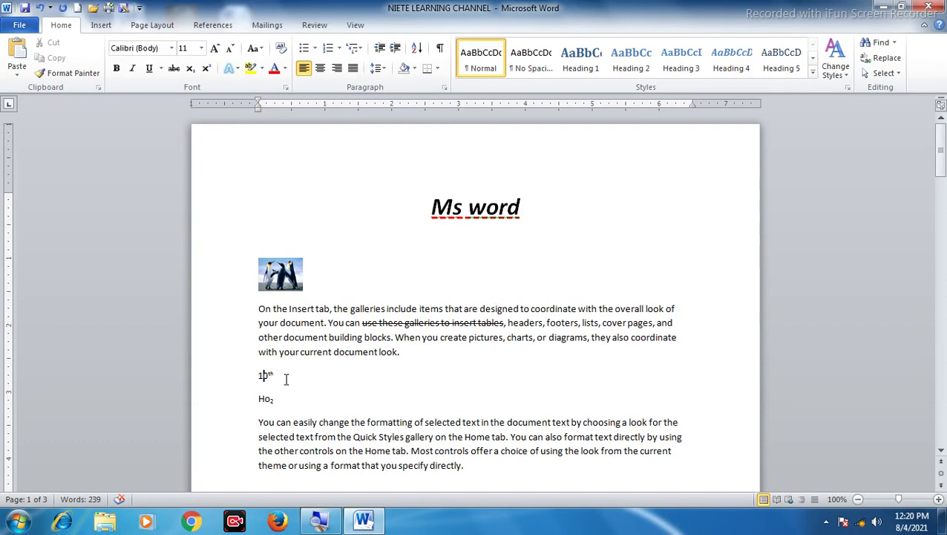
# Highlight the third line of the first paragraph, beginning "other document building blocks", in red.
pyautogui.click(238, 345)
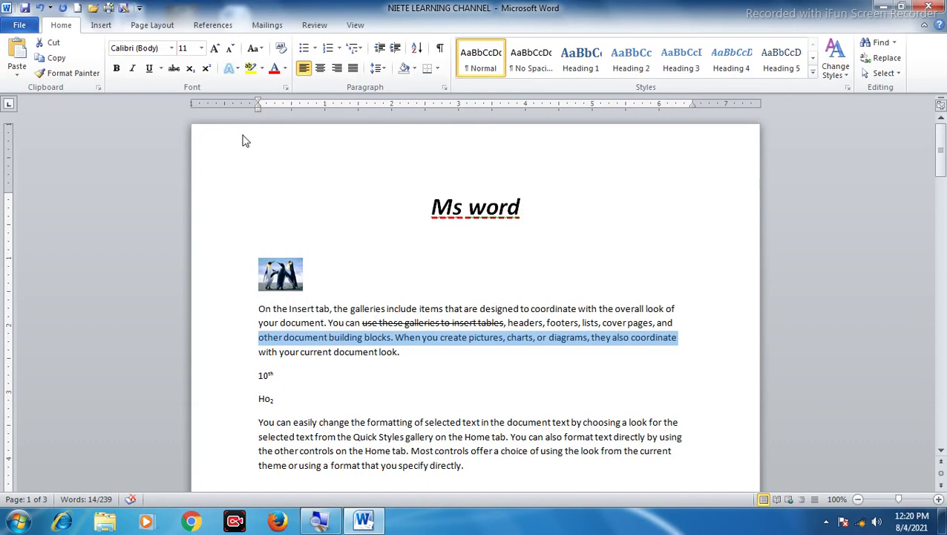
pyautogui.click(261, 71)
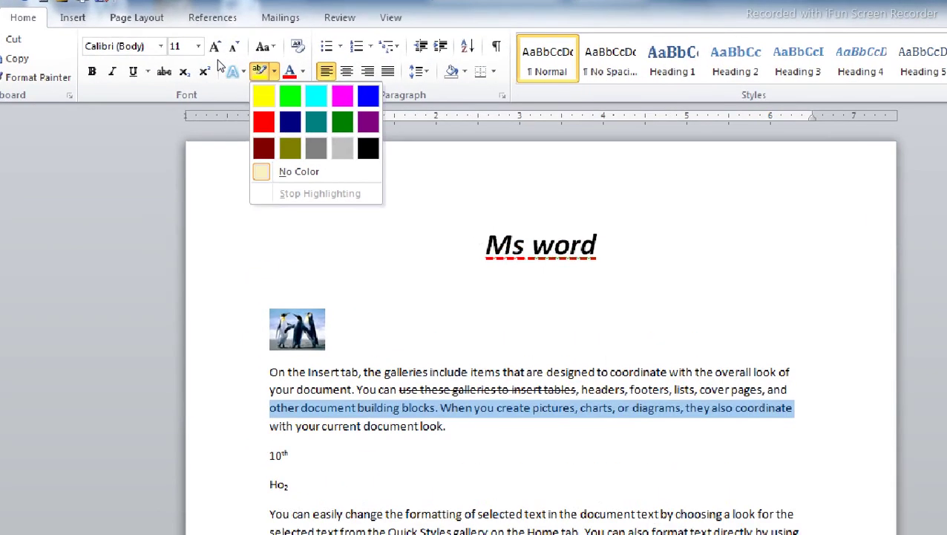
pyautogui.click(263, 95)
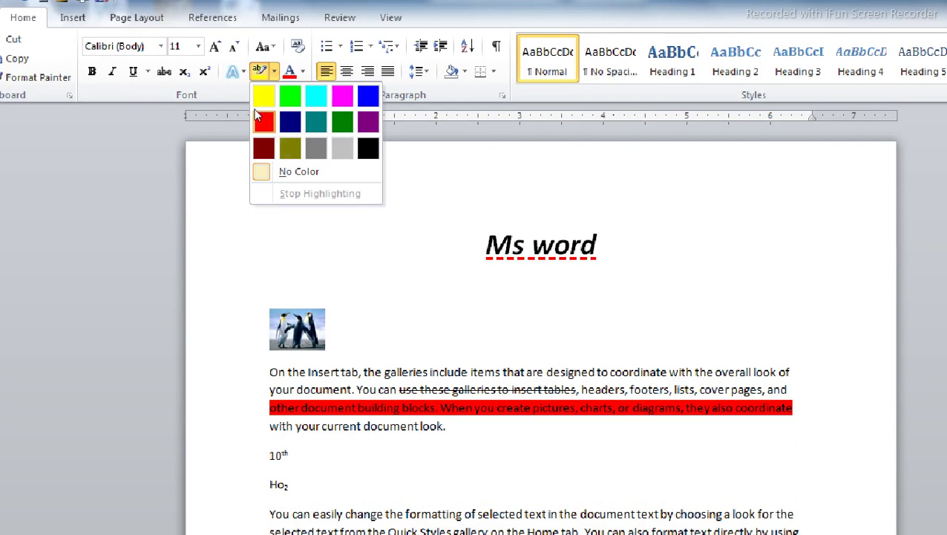
pyautogui.click(258, 116)
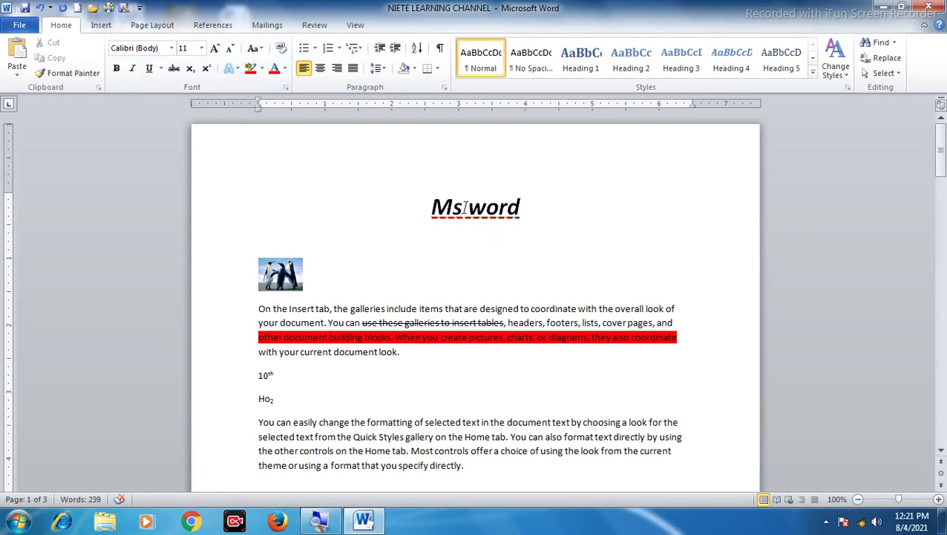
# Set the font color of the "Ms word" heading to standard red and deselect it.
pyautogui.moveTo(464, 208); pyautogui.dragTo(458, 254)
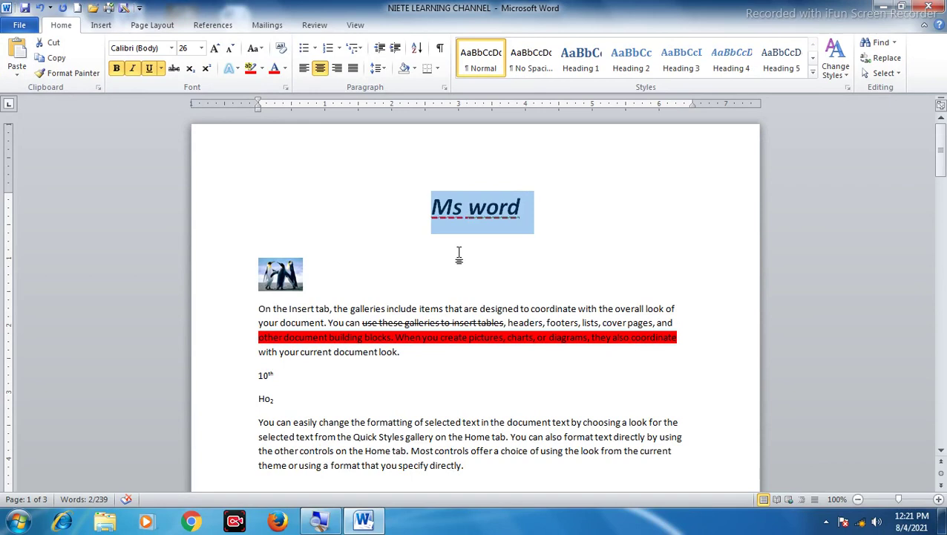
pyautogui.click(286, 68)
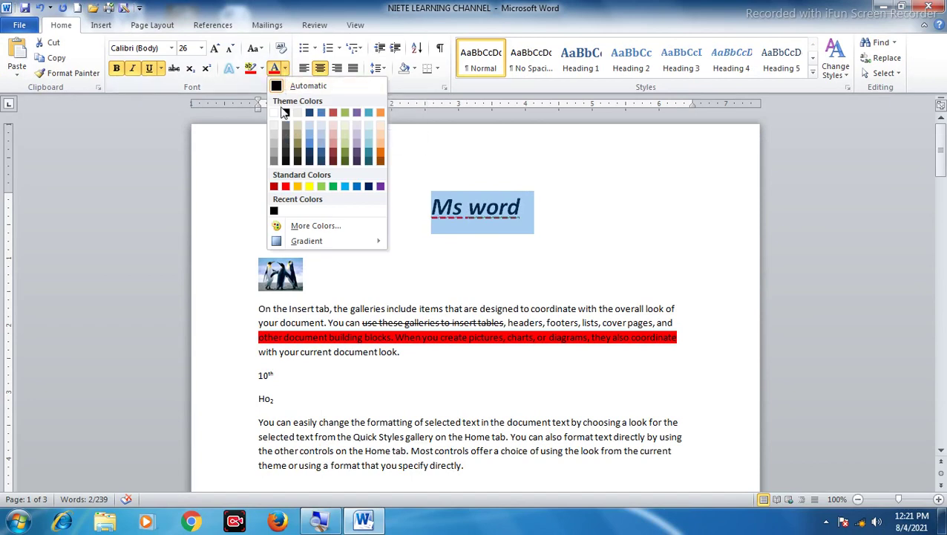
pyautogui.click(289, 188)
pyautogui.click(442, 245)
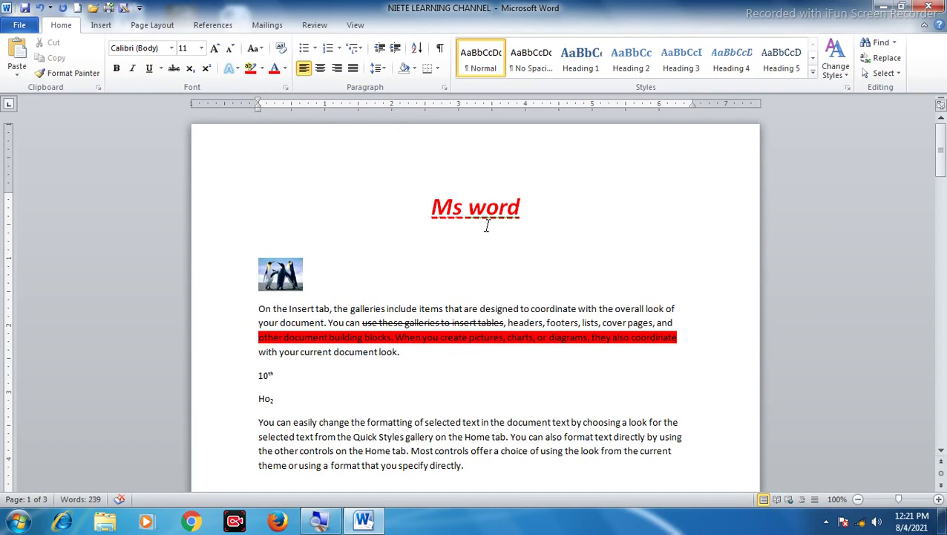
# Define a custom blue font color of RGB 64, 34, 242 for the empty line below the heading.
pyautogui.click(286, 68)
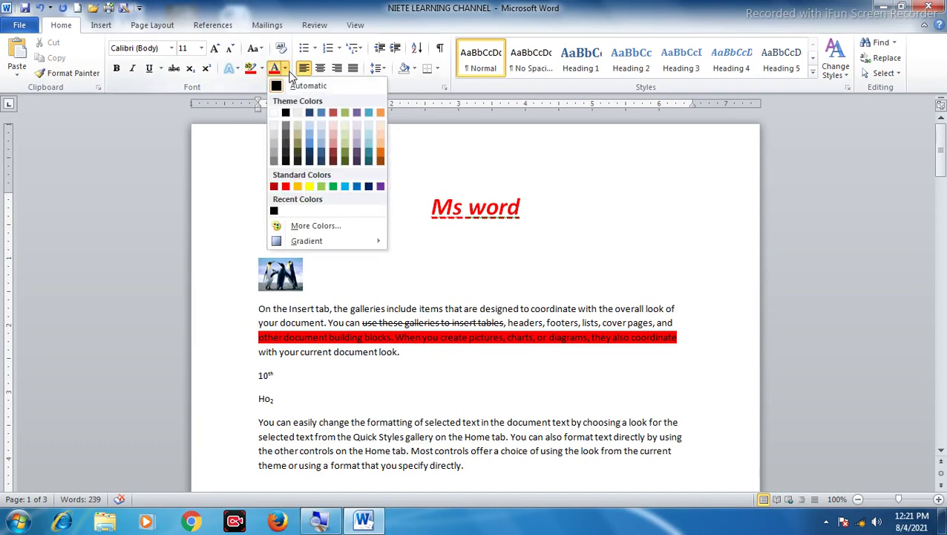
pyautogui.click(336, 228)
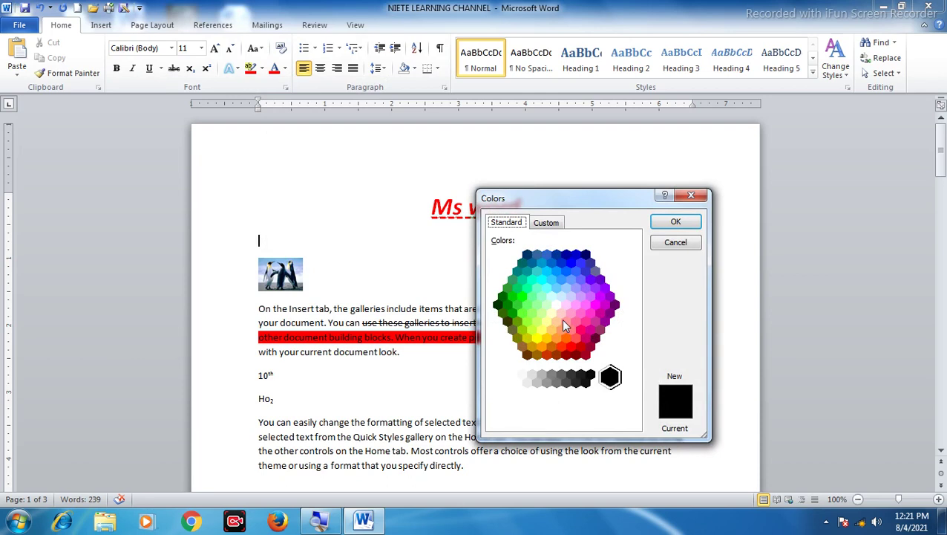
pyautogui.click(550, 223)
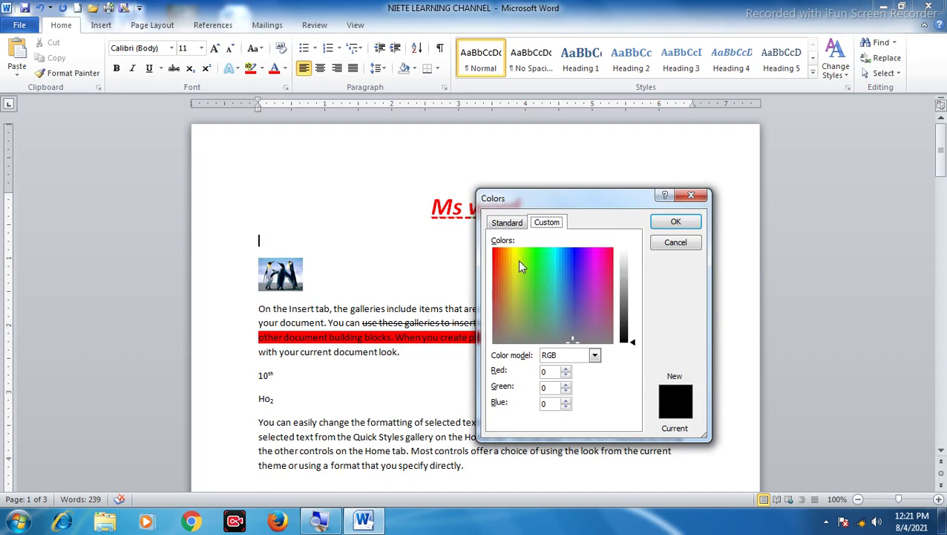
pyautogui.click(577, 263)
pyautogui.click(577, 258)
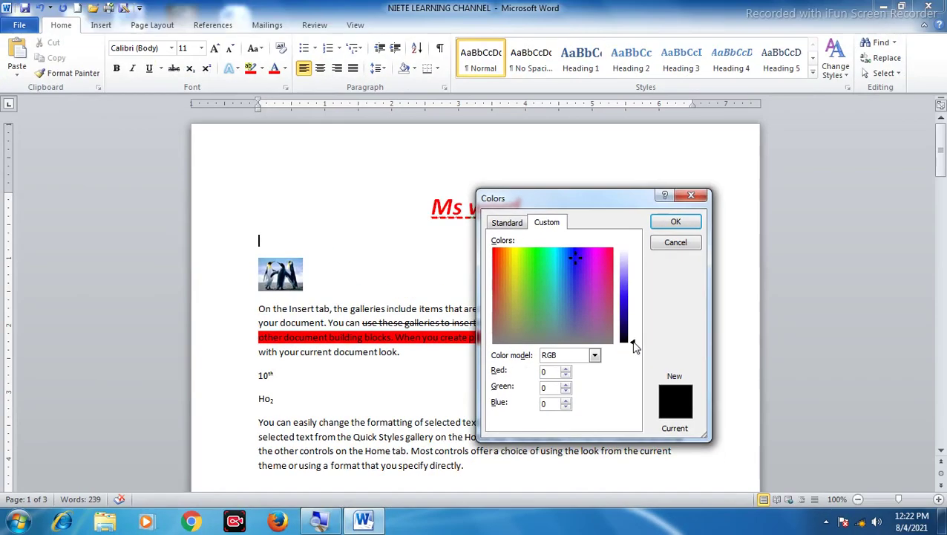
pyautogui.moveTo(634, 345); pyautogui.dragTo(635, 280)
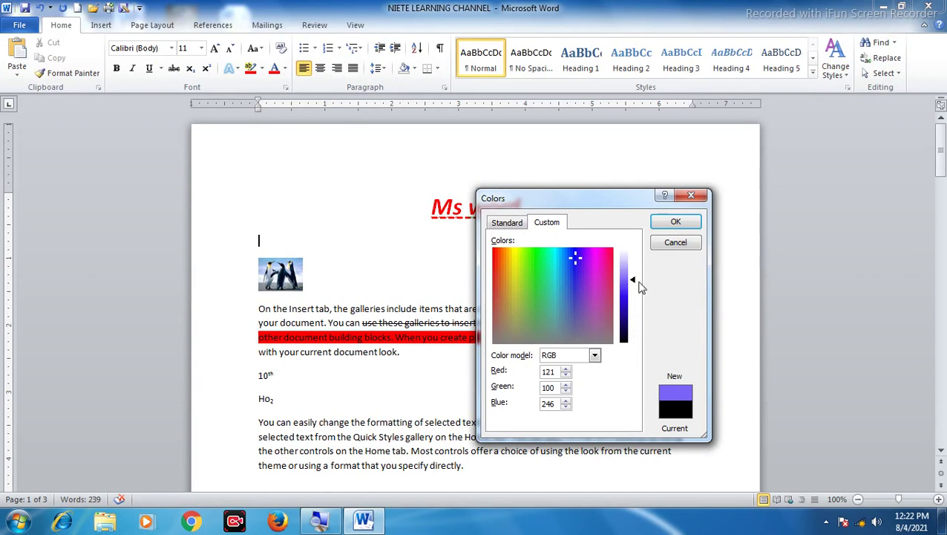
pyautogui.moveTo(633, 280); pyautogui.dragTo(635, 296)
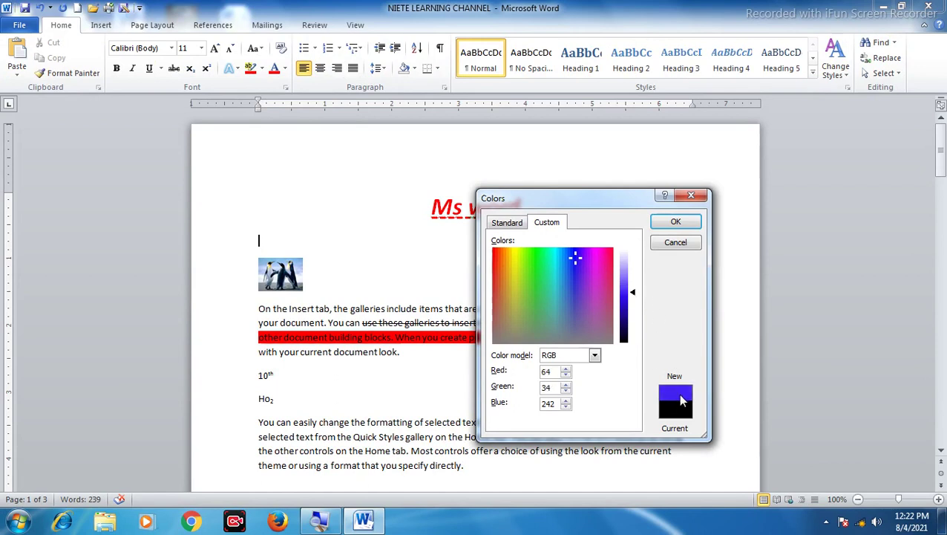
pyautogui.click(676, 223)
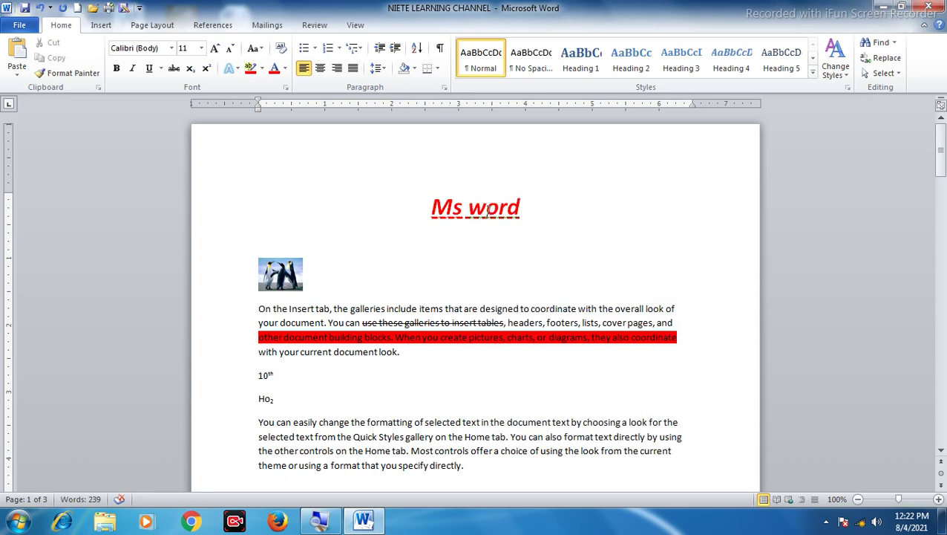
# Recolor the "Ms word" heading text with the recent custom blue.
pyautogui.tripleClick(486, 209)
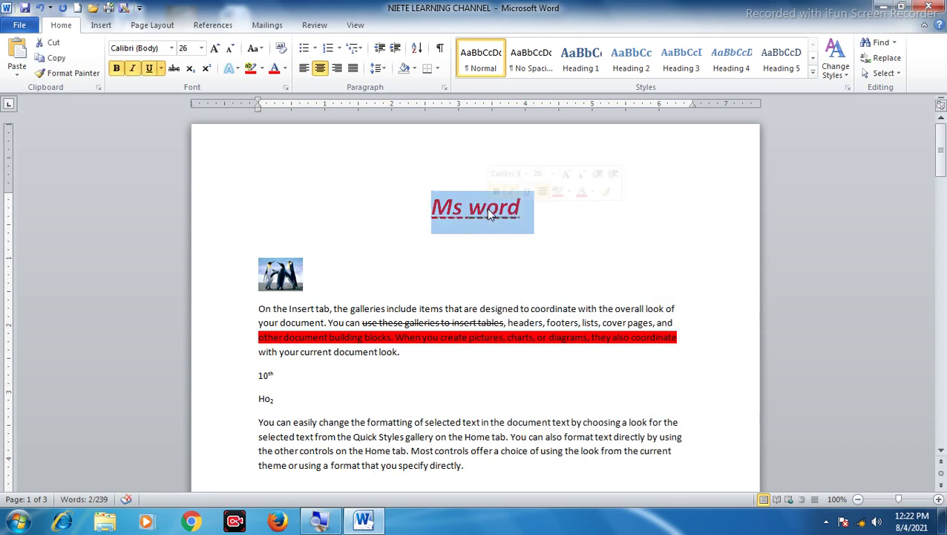
pyautogui.click(286, 68)
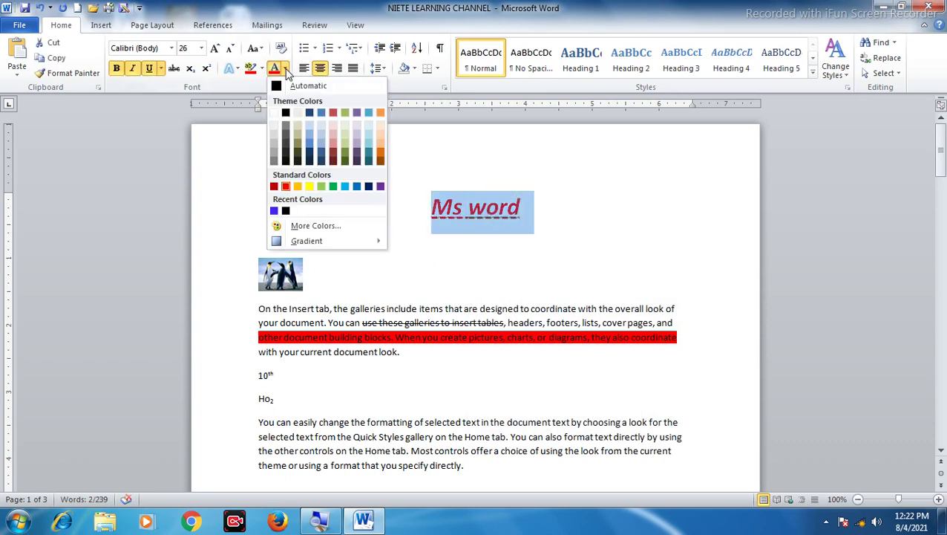
pyautogui.click(274, 212)
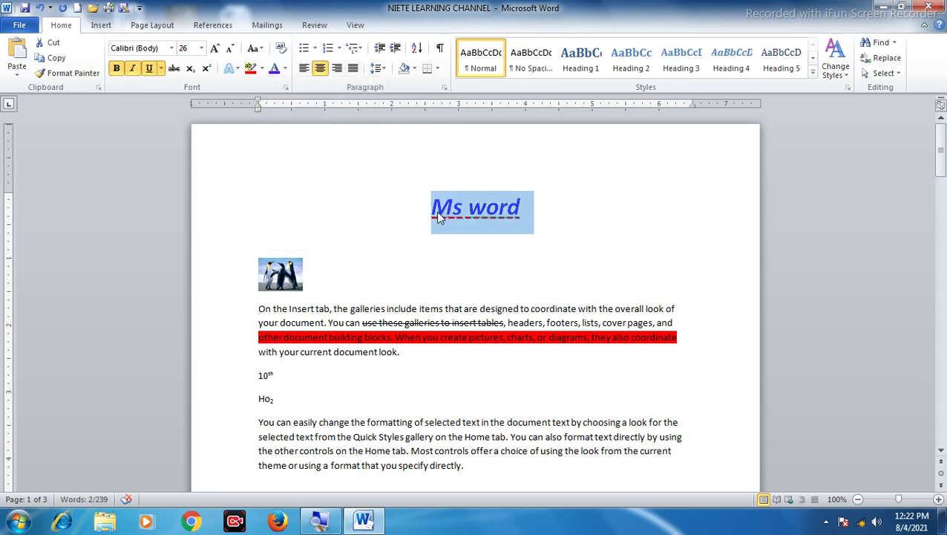
# Apply a dark linear gradient variation at a 315° angle to the heading's text color.
pyautogui.click(286, 68)
pyautogui.moveTo(325, 242)
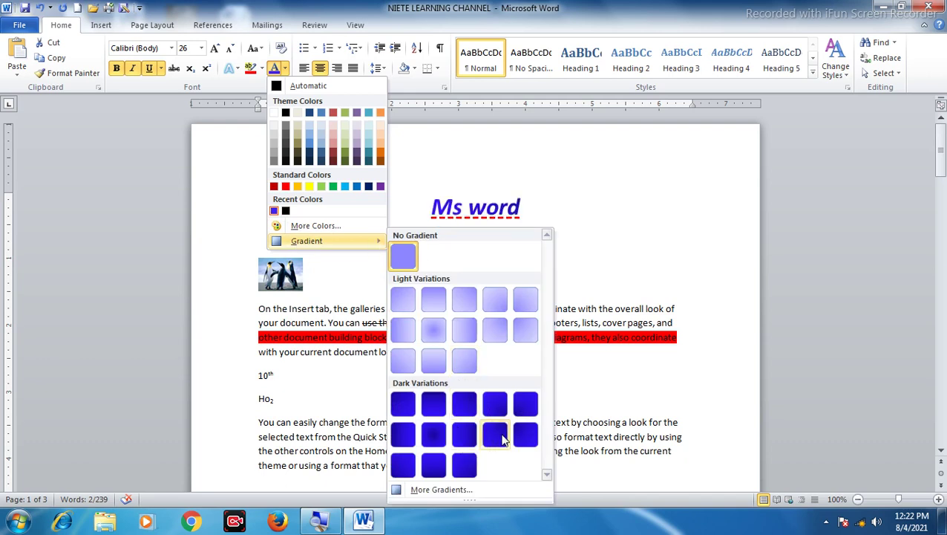
pyautogui.click(406, 466)
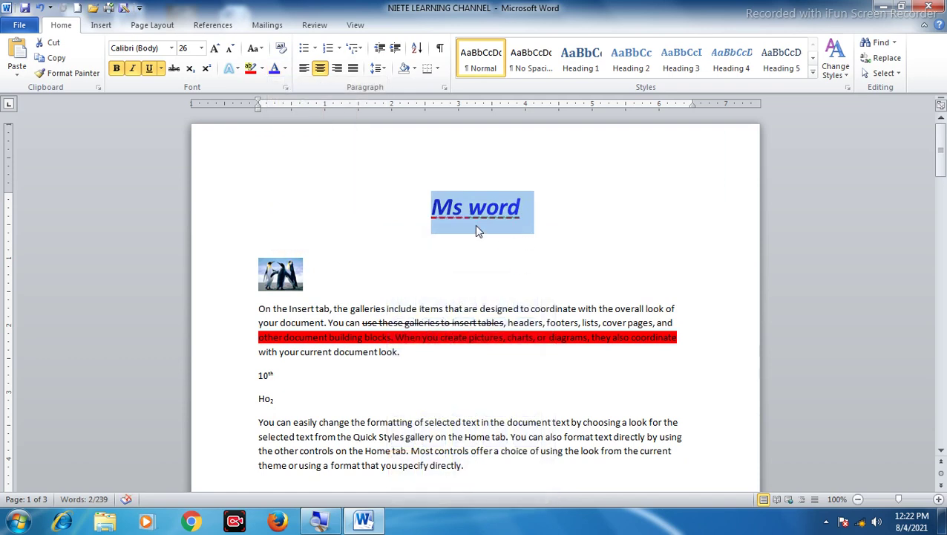
# Give the "Ms word" heading a solid dark orange text fill with about 98% transparency.
pyautogui.click(284, 69)
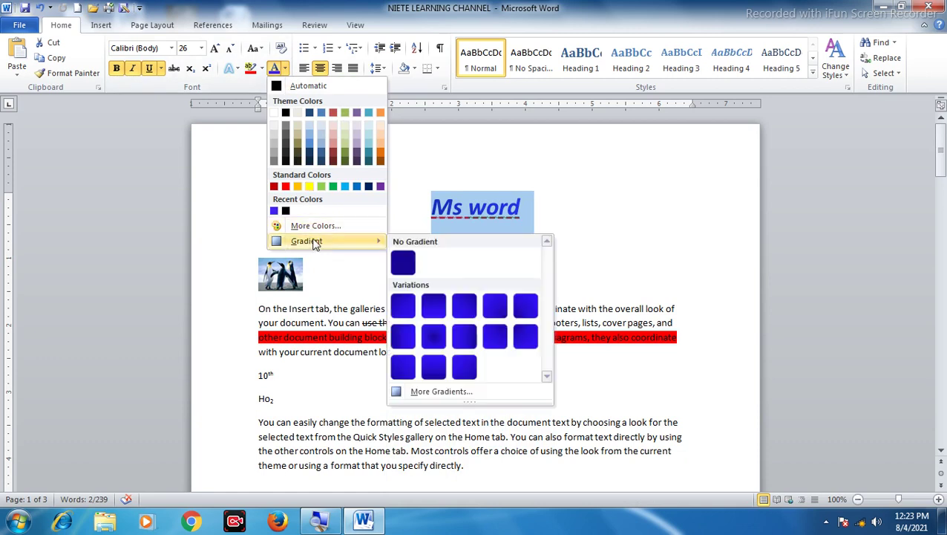
pyautogui.click(439, 391)
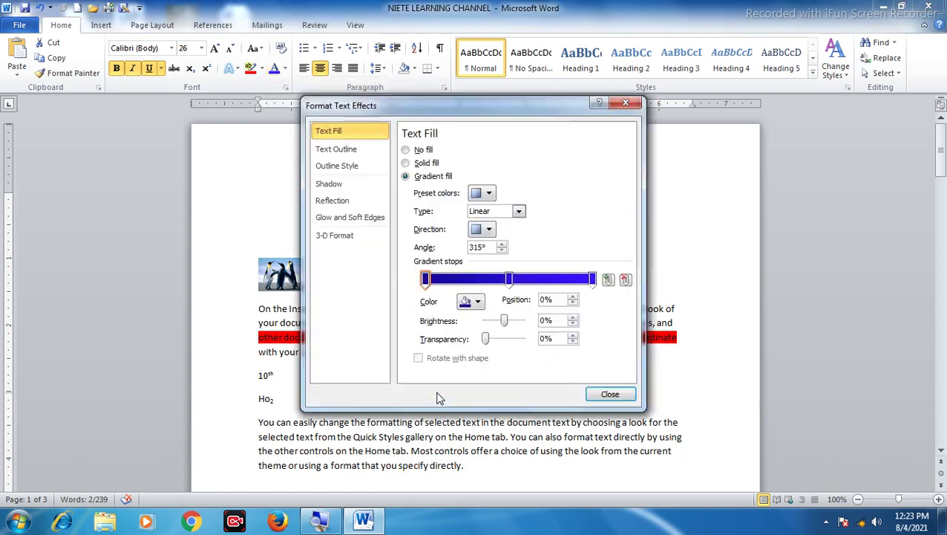
pyautogui.click(418, 165)
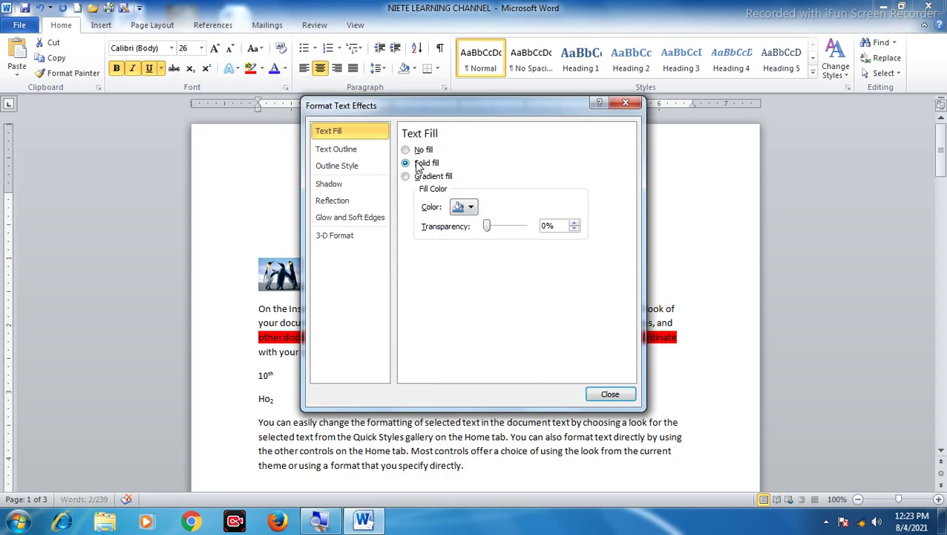
pyautogui.click(470, 207)
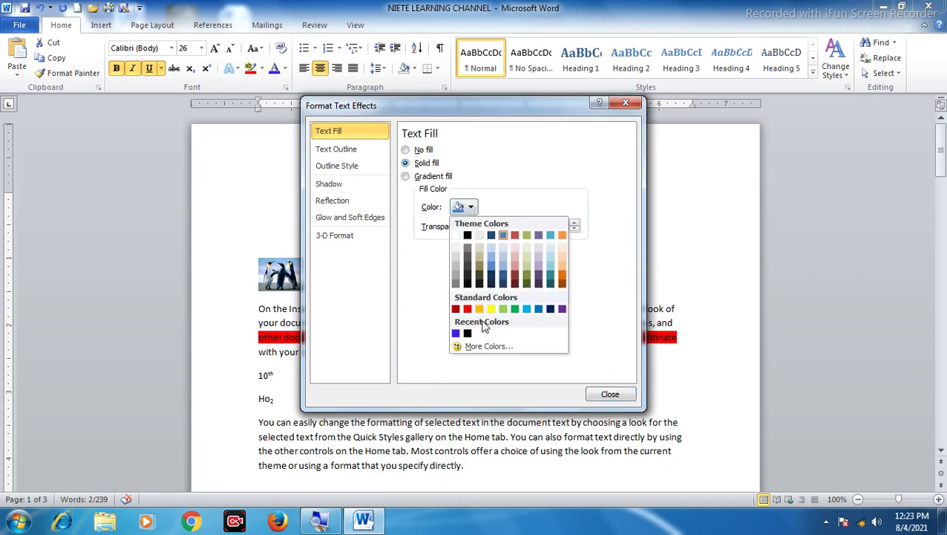
pyautogui.click(562, 278)
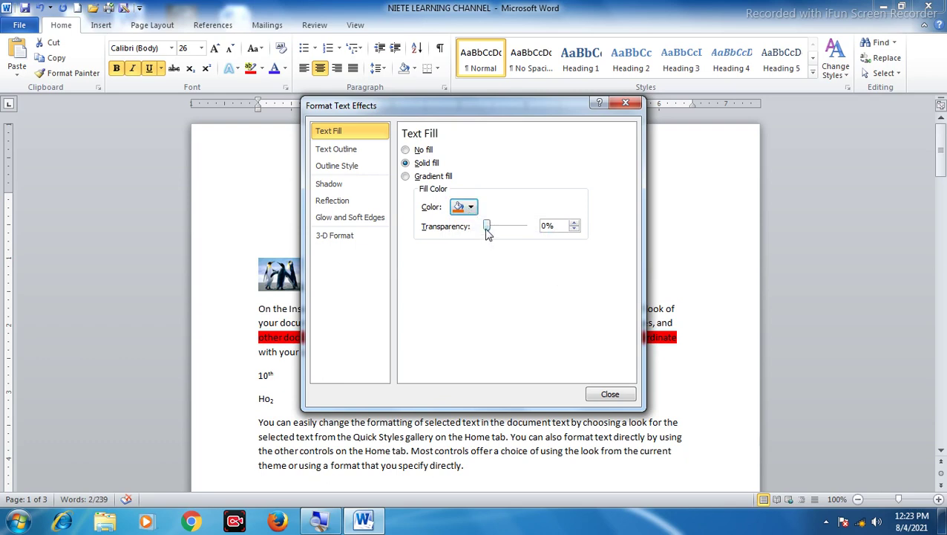
pyautogui.moveTo(488, 231); pyautogui.dragTo(525, 233)
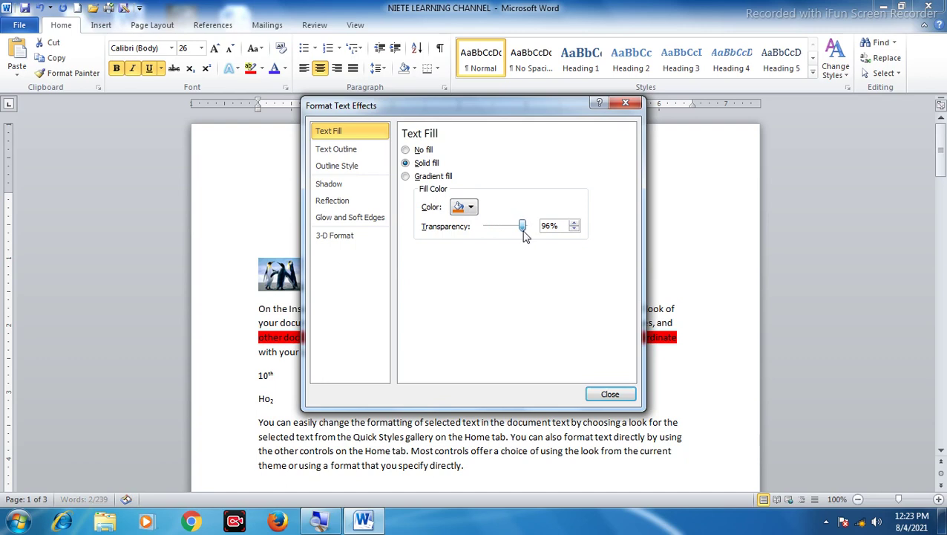
pyautogui.click(609, 394)
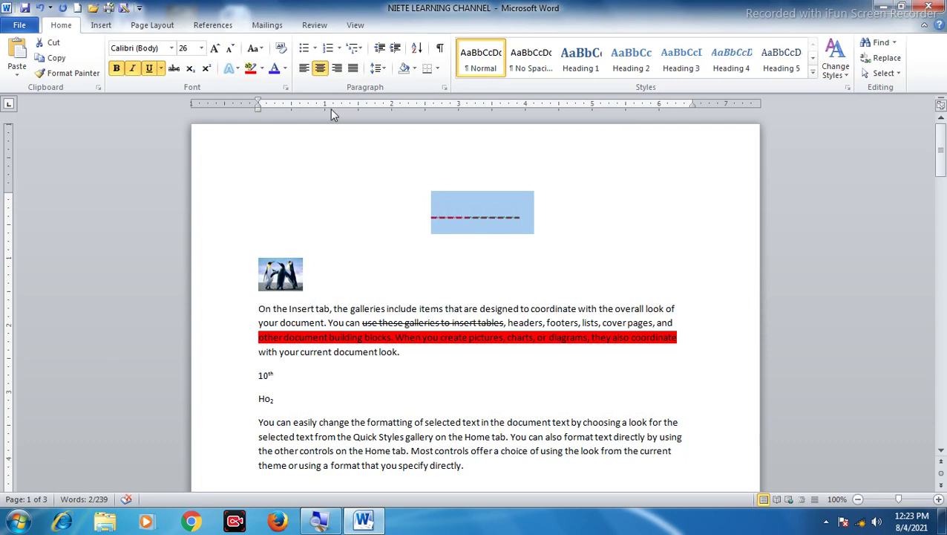
# Reduce the heading's text fill transparency to 69% and deselect the heading.
pyautogui.click(284, 67)
pyautogui.moveTo(302, 243)
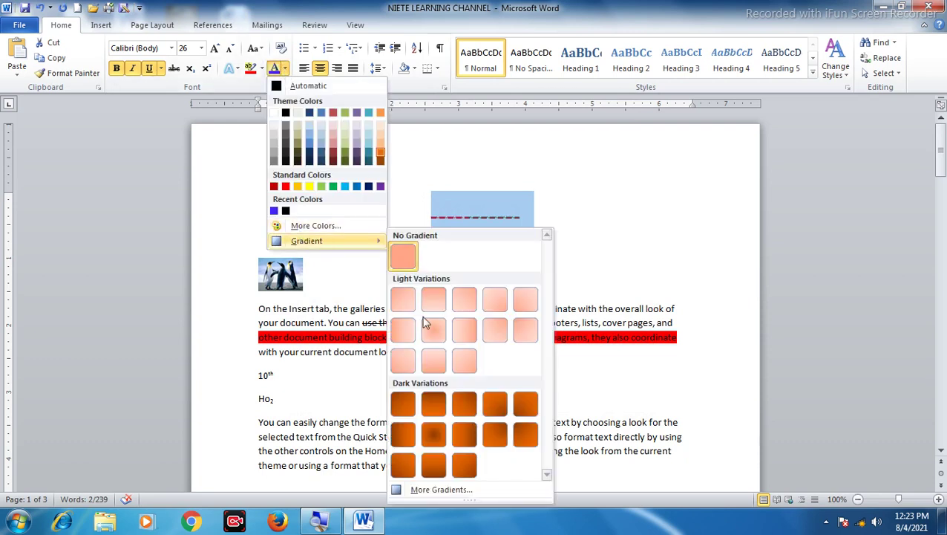
pyautogui.click(441, 488)
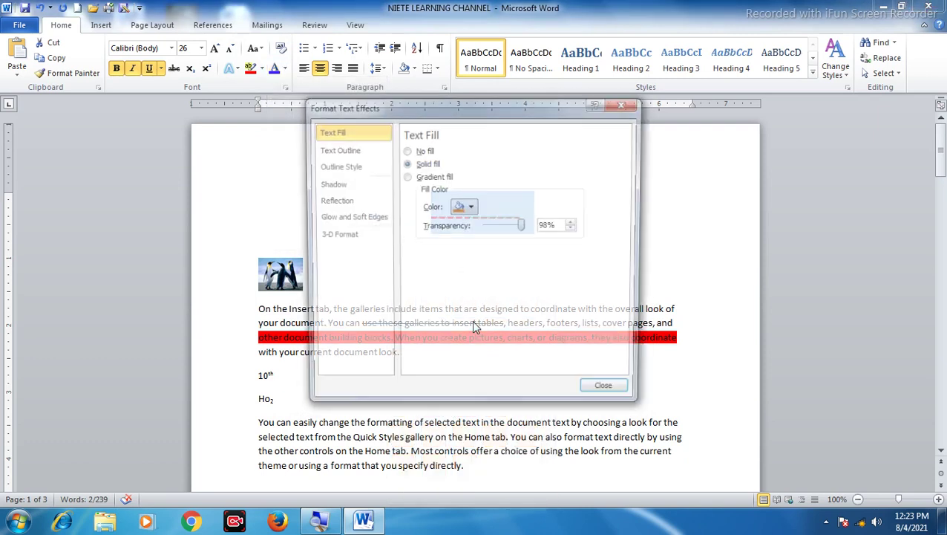
pyautogui.moveTo(525, 229); pyautogui.dragTo(513, 227)
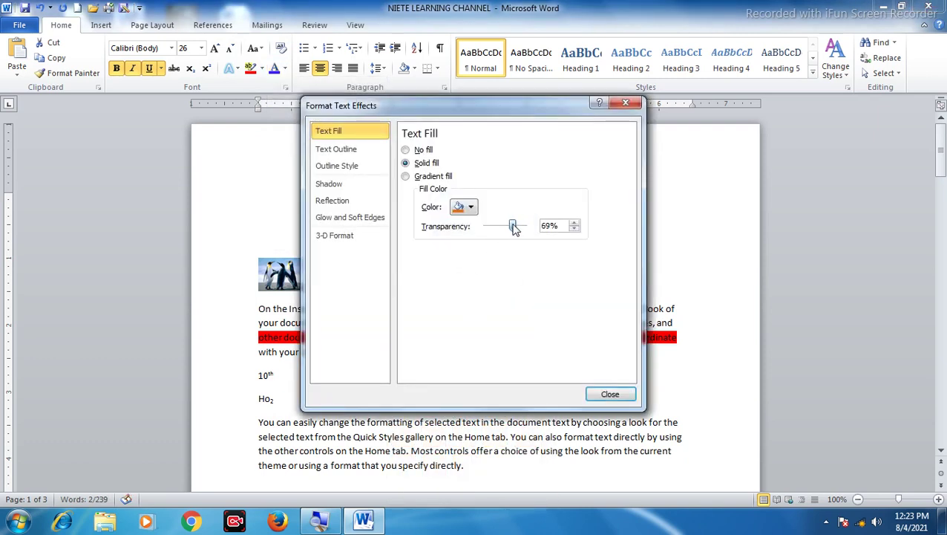
pyautogui.click(607, 395)
pyautogui.click(488, 239)
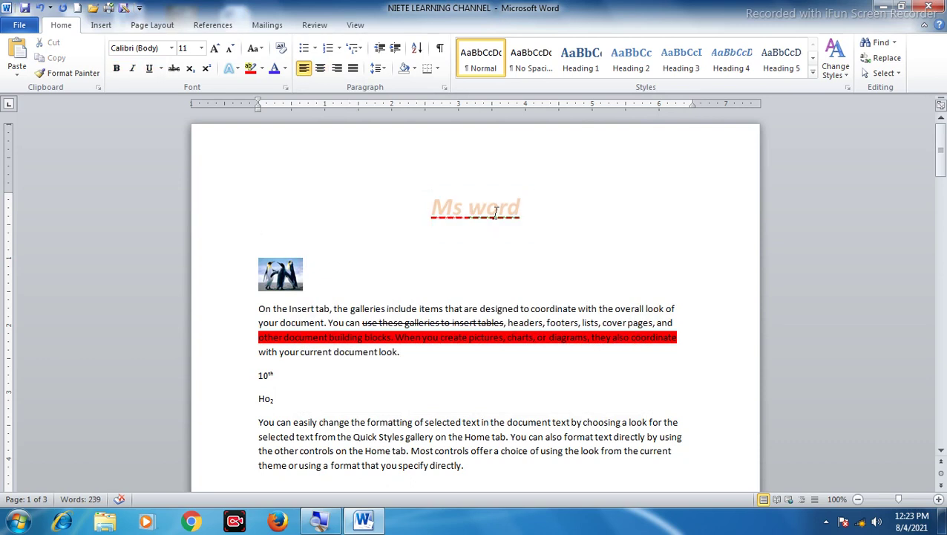
pyautogui.click(286, 69)
pyautogui.moveTo(308, 242)
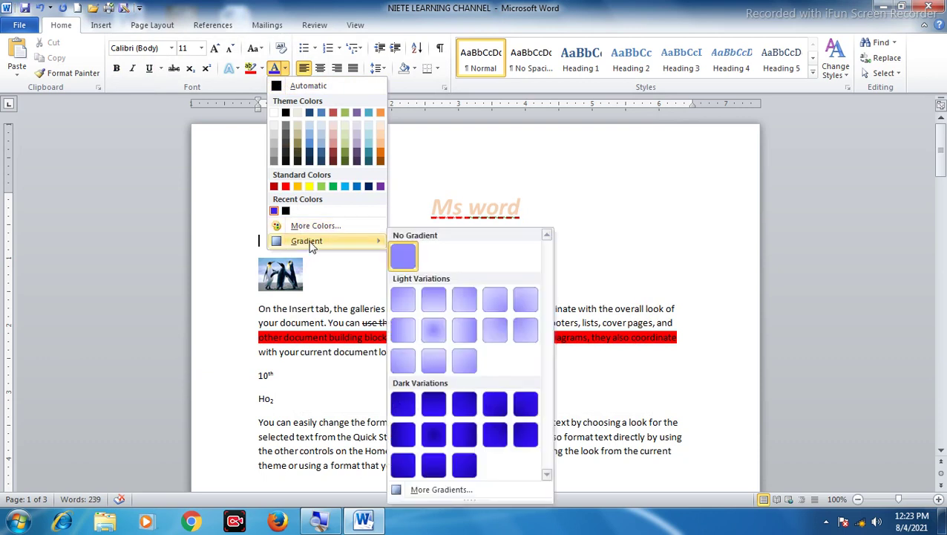
pyautogui.click(442, 490)
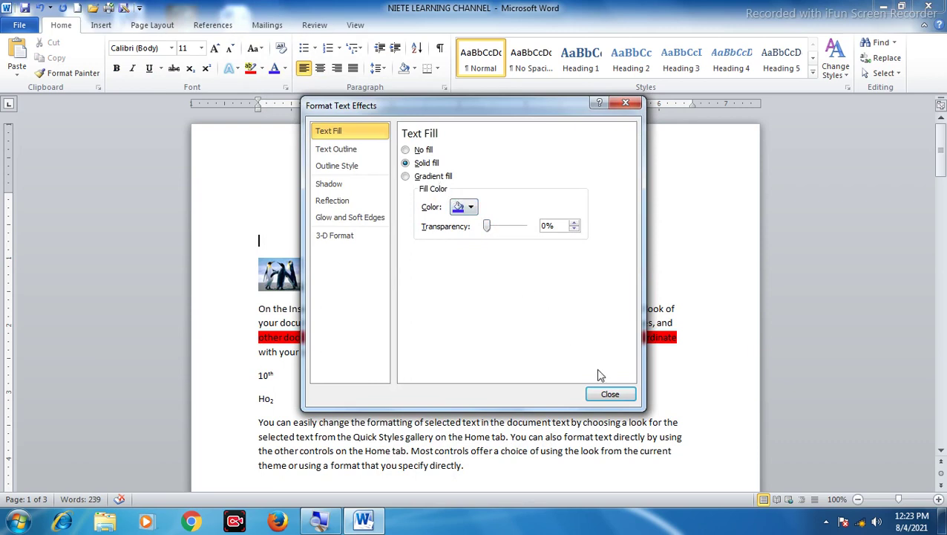
pyautogui.click(607, 395)
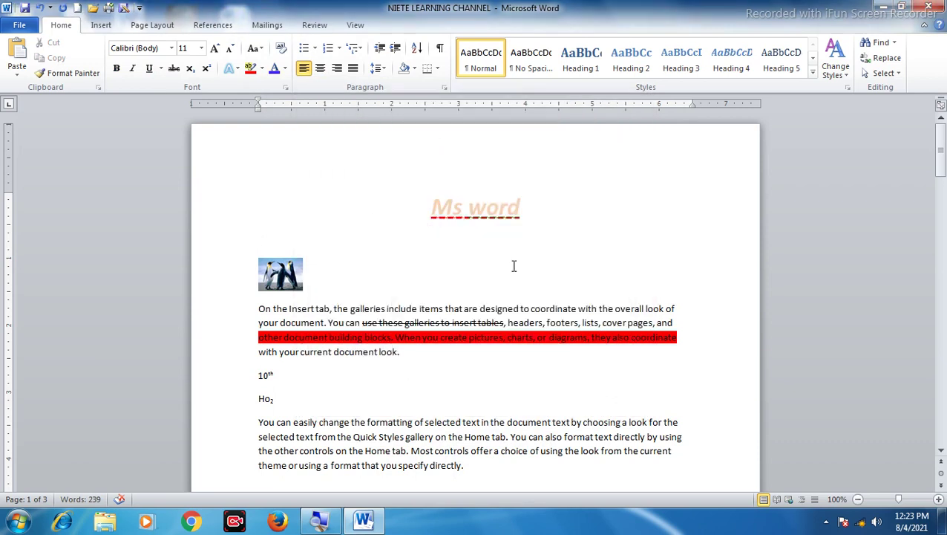
# Set the "Ms word" heading's solid text fill transparency to 0% and deselect the heading.
pyautogui.doubleClick(472, 211)
pyautogui.moveTo(472, 211); pyautogui.dragTo(367, 122)
pyautogui.click(285, 68)
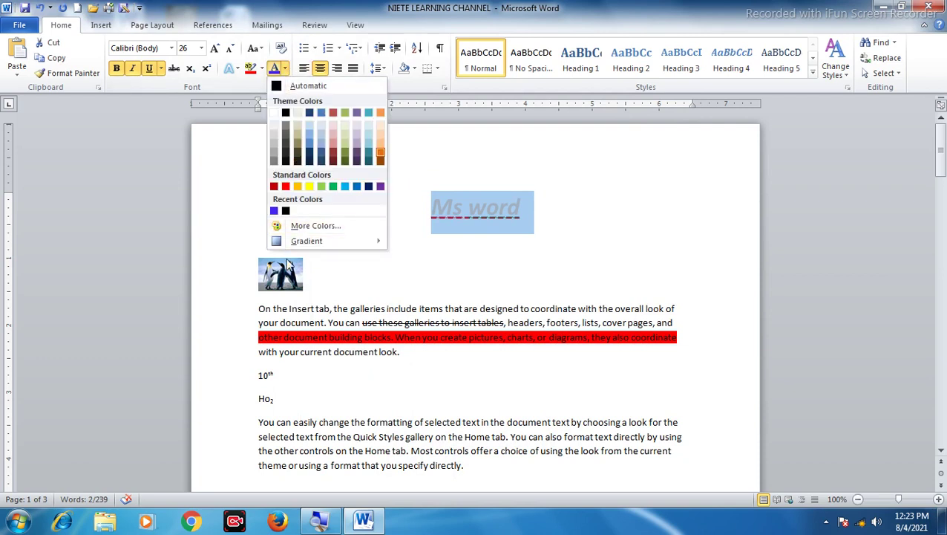
pyautogui.moveTo(296, 245)
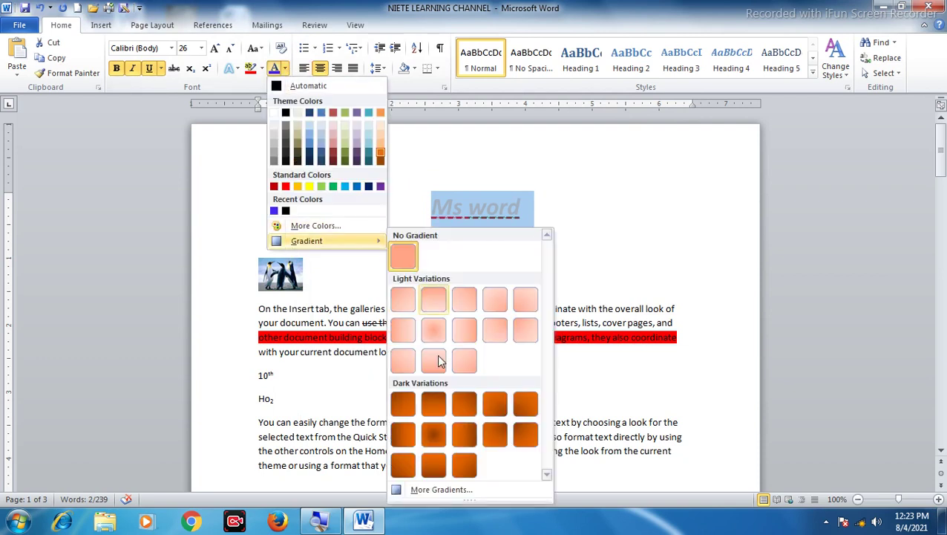
pyautogui.click(461, 497)
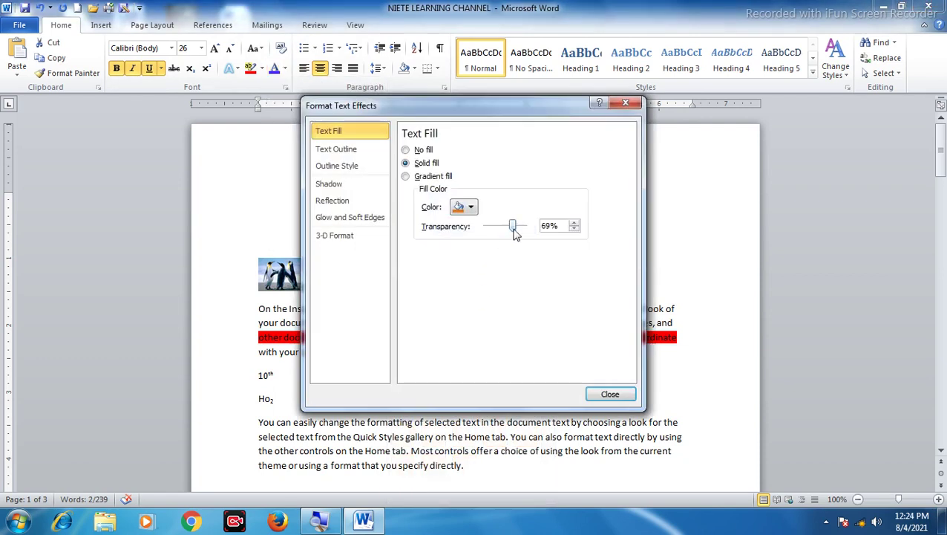
pyautogui.moveTo(515, 232); pyautogui.dragTo(485, 227)
pyautogui.click(606, 394)
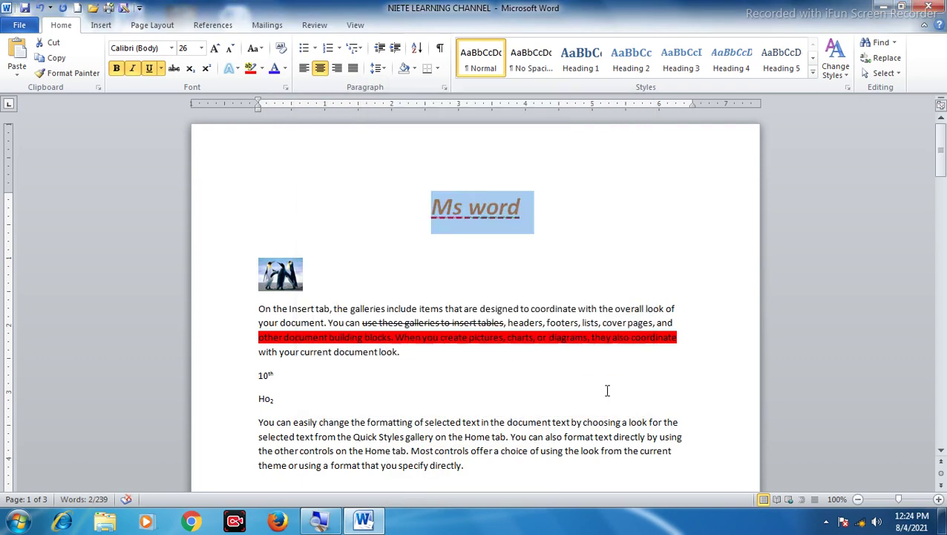
pyautogui.click(508, 231)
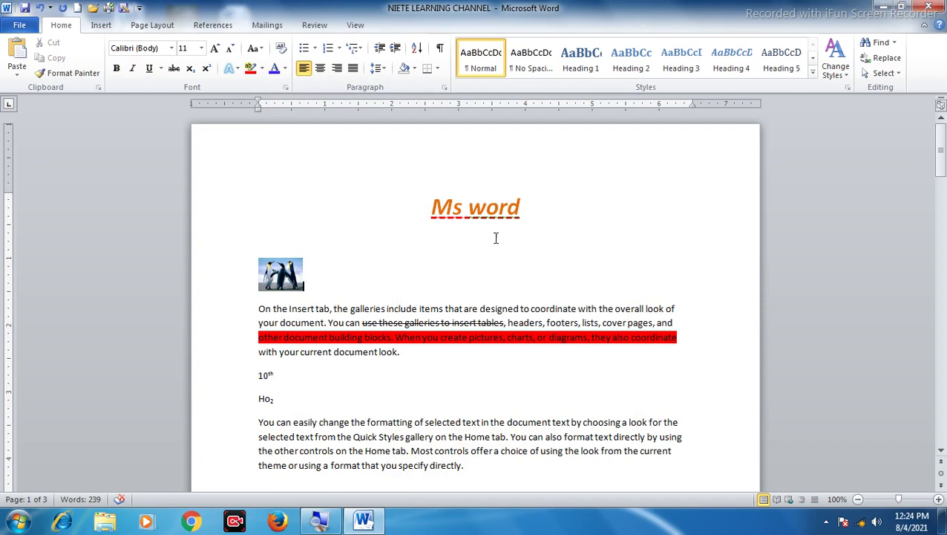
# Switch the "Ms word" heading's text fill to a gradient using the banded orange-and-brown preset colors.
pyautogui.tripleClick(473, 206)
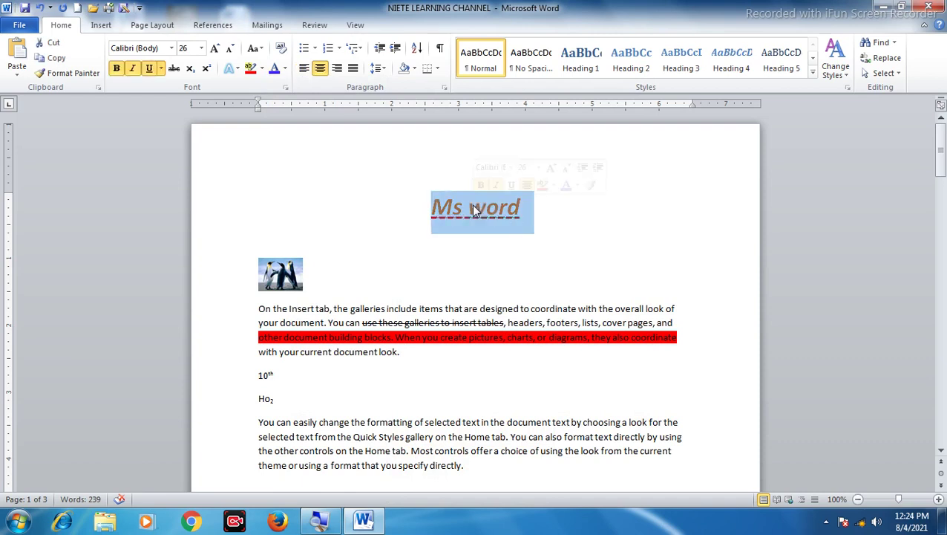
pyautogui.click(285, 69)
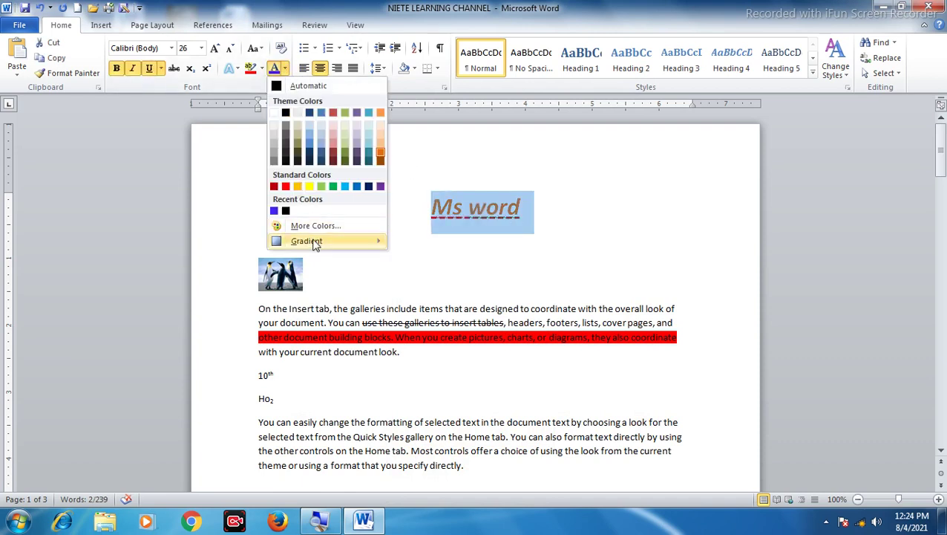
pyautogui.moveTo(307, 241)
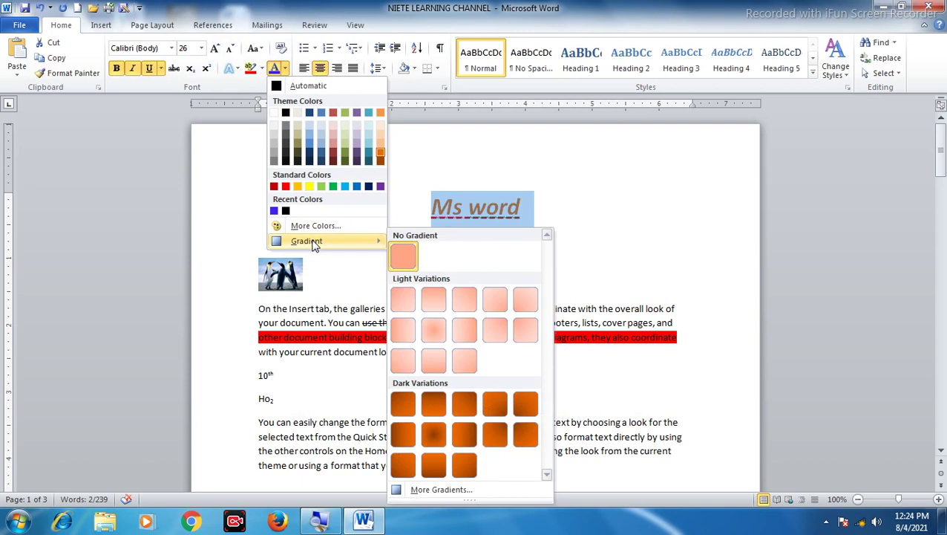
pyautogui.click(441, 489)
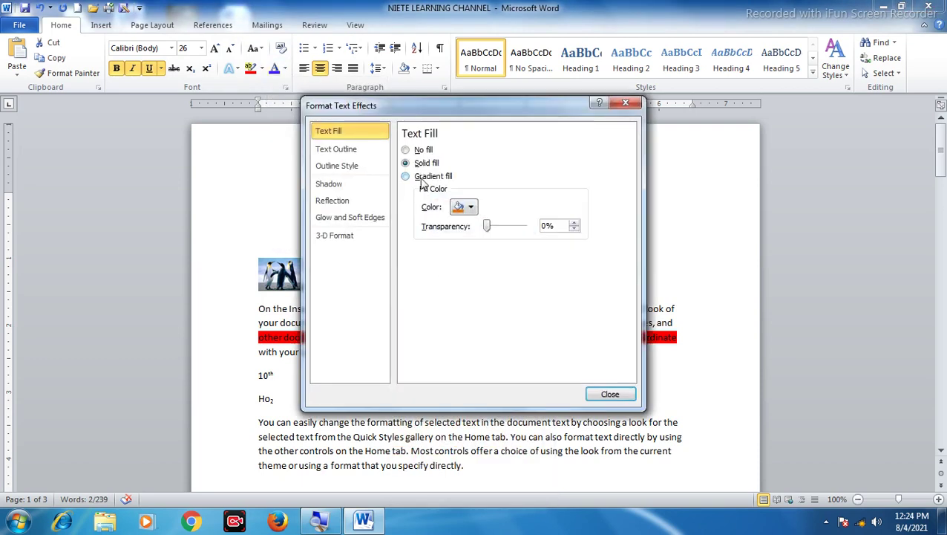
pyautogui.click(421, 180)
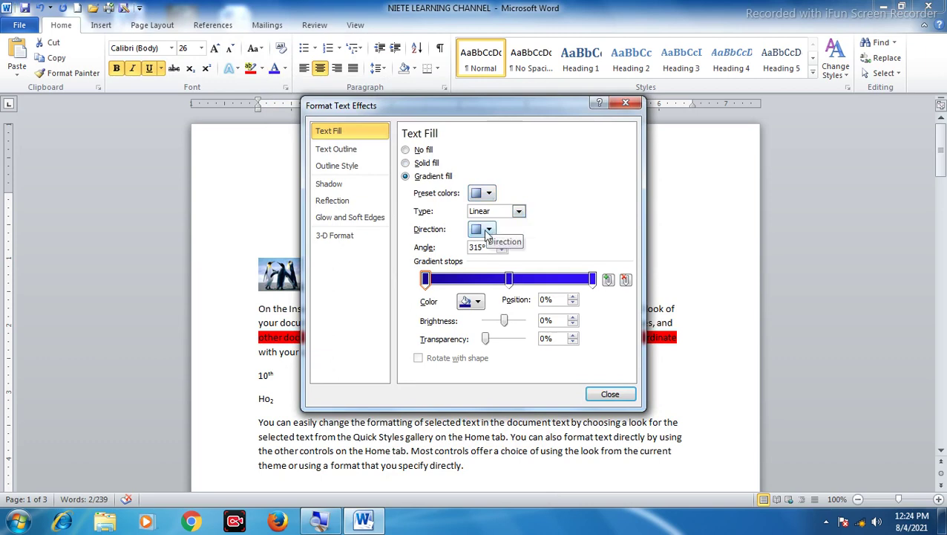
pyautogui.click(489, 194)
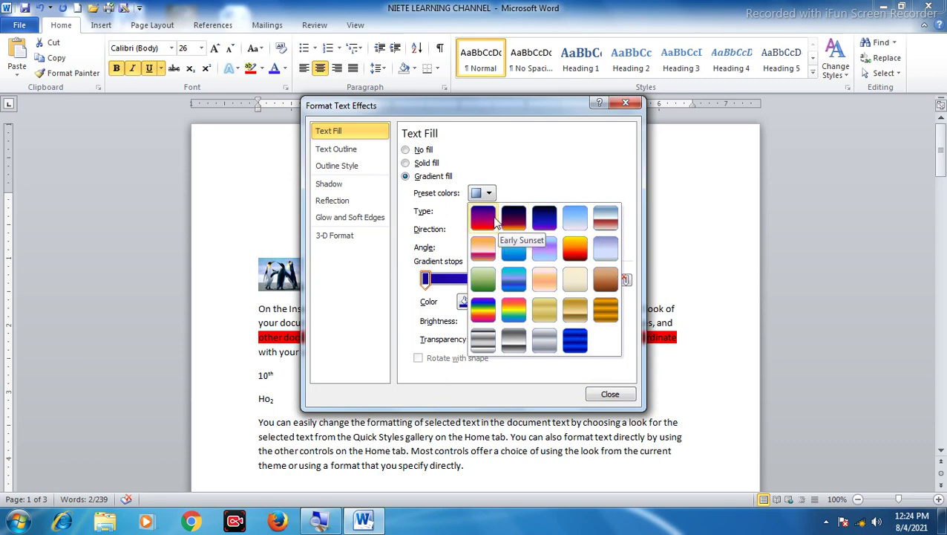
pyautogui.click(598, 305)
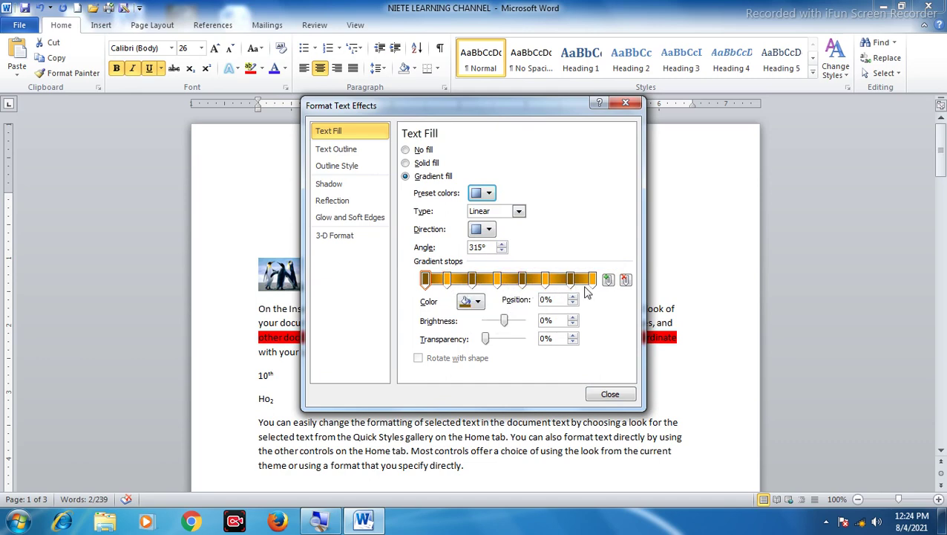
# Add two gradient stops, one at 20% in standard orange and one at 47% in light green.
pyautogui.click(459, 280)
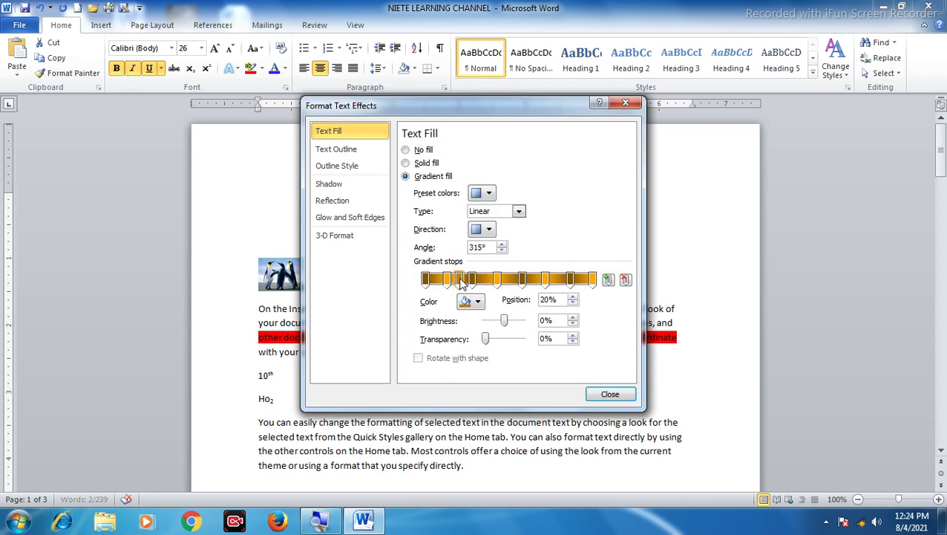
pyautogui.click(481, 302)
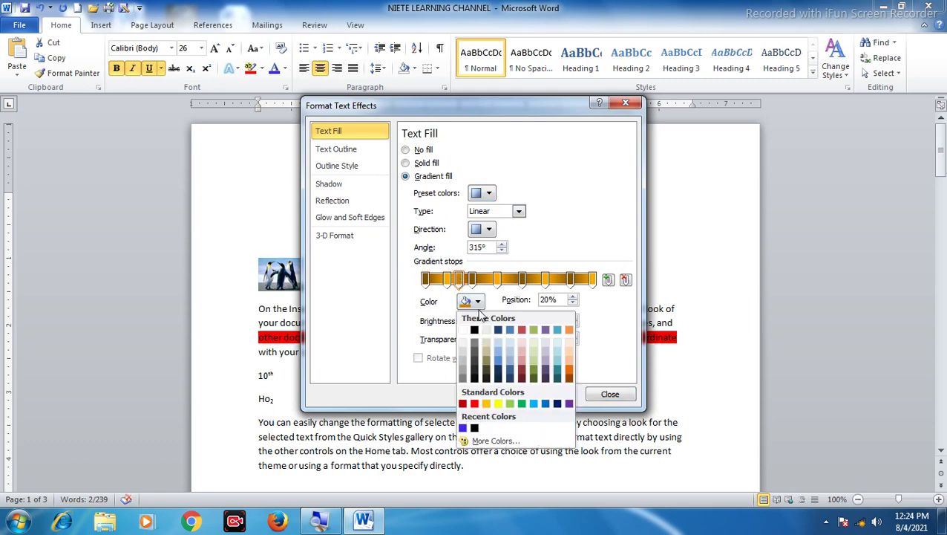
pyautogui.click(484, 407)
pyautogui.click(503, 280)
pyautogui.click(478, 302)
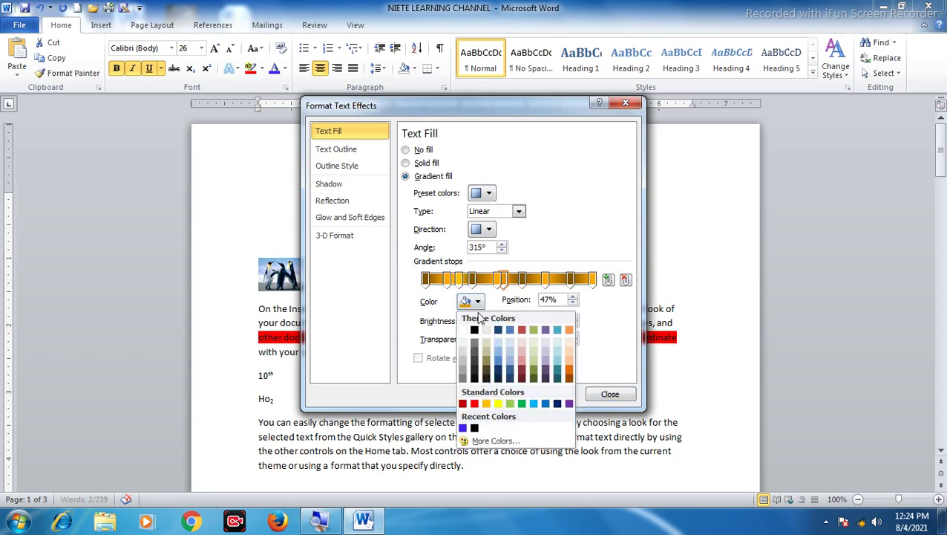
pyautogui.click(510, 404)
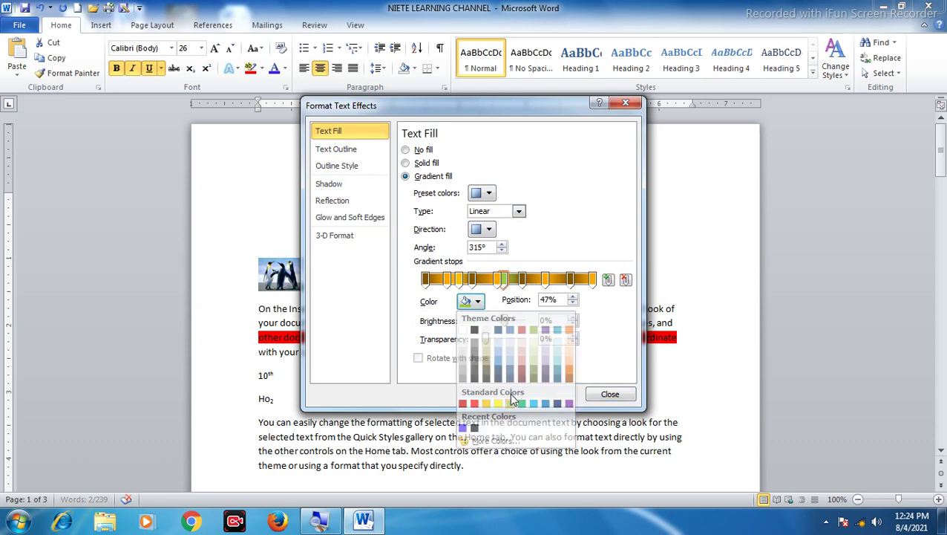
# Recolor the gradient stop at 72% to standard blue and shift it slightly toward the gradient's end.
pyautogui.click(545, 279)
pyautogui.click(478, 302)
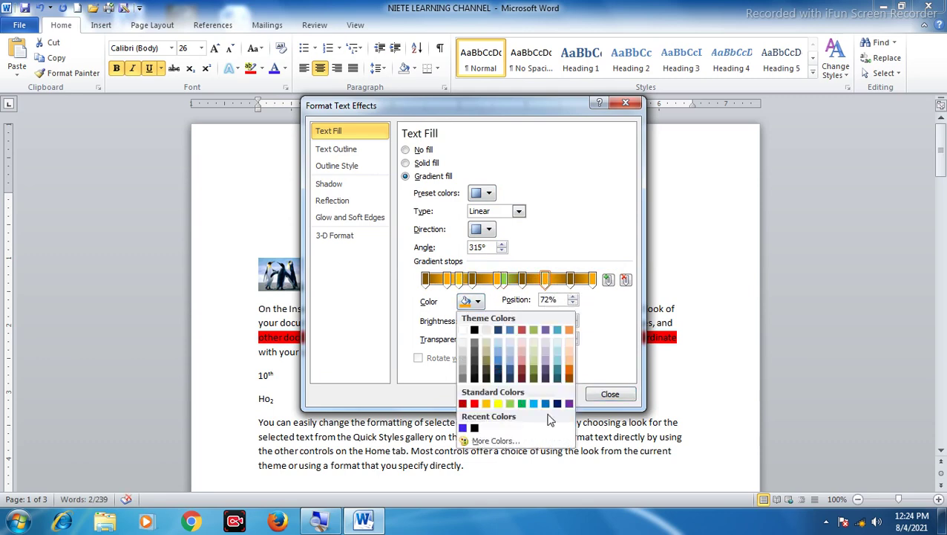
pyautogui.click(545, 403)
pyautogui.moveTo(546, 280); pyautogui.dragTo(556, 280)
# Reposition the two middle brown gradient stops to 67% and 33%, then close the text effects settings and deselect the heading.
pyautogui.click(537, 280)
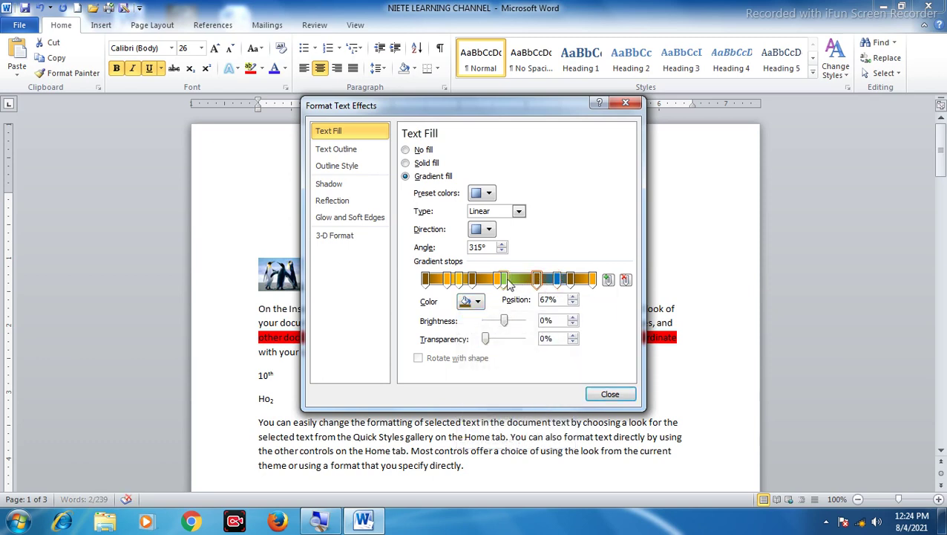
pyautogui.moveTo(478, 283); pyautogui.dragTo(481, 282)
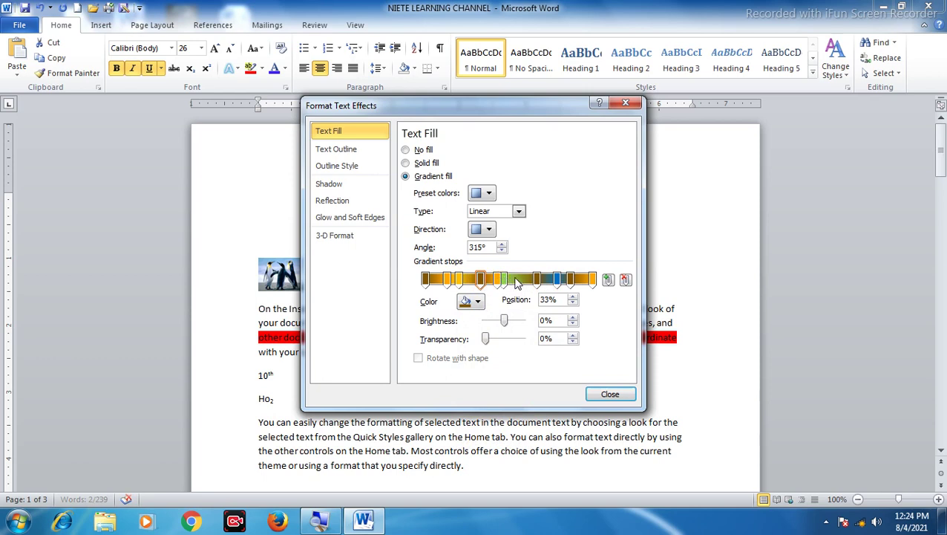
pyautogui.click(598, 393)
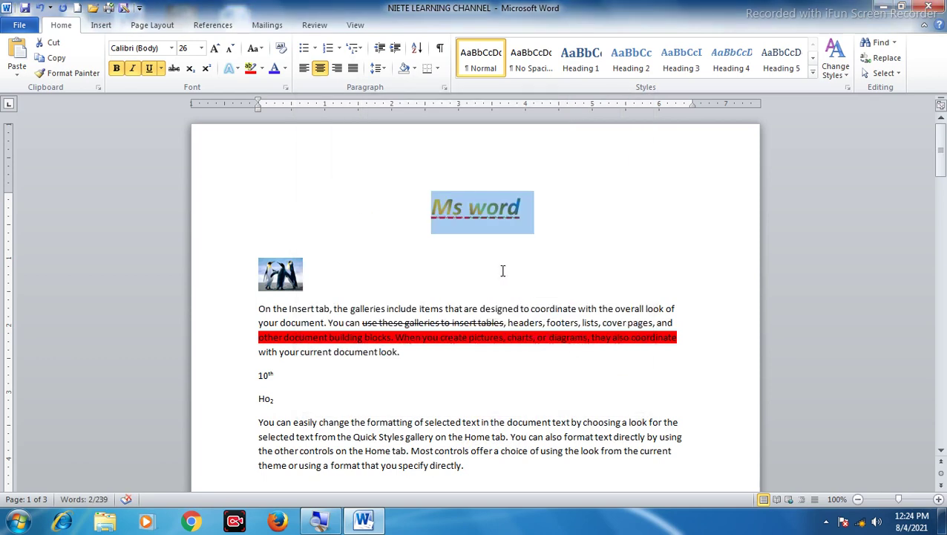
pyautogui.click(499, 208)
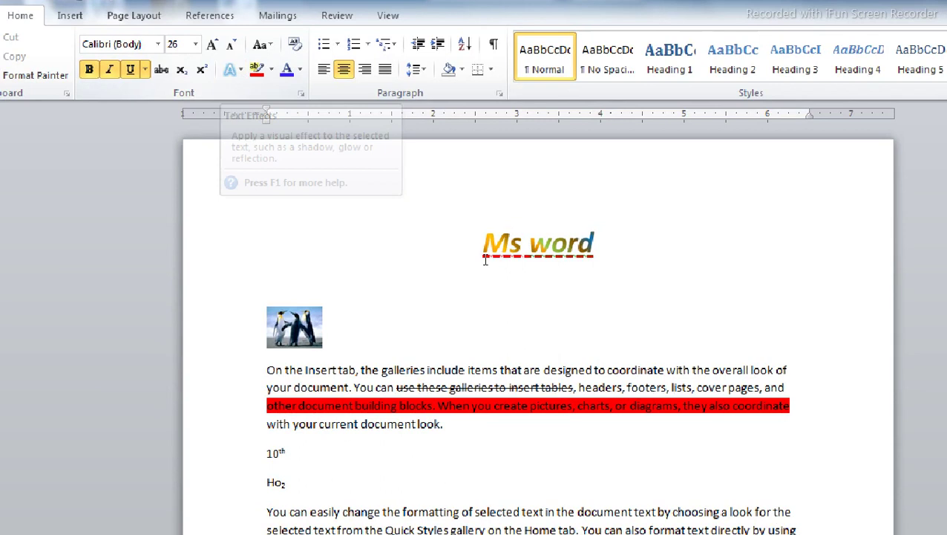
# Apply the orange preset in the third row of the text effects gallery to the "Ms word" heading.
pyautogui.tripleClick(464, 209)
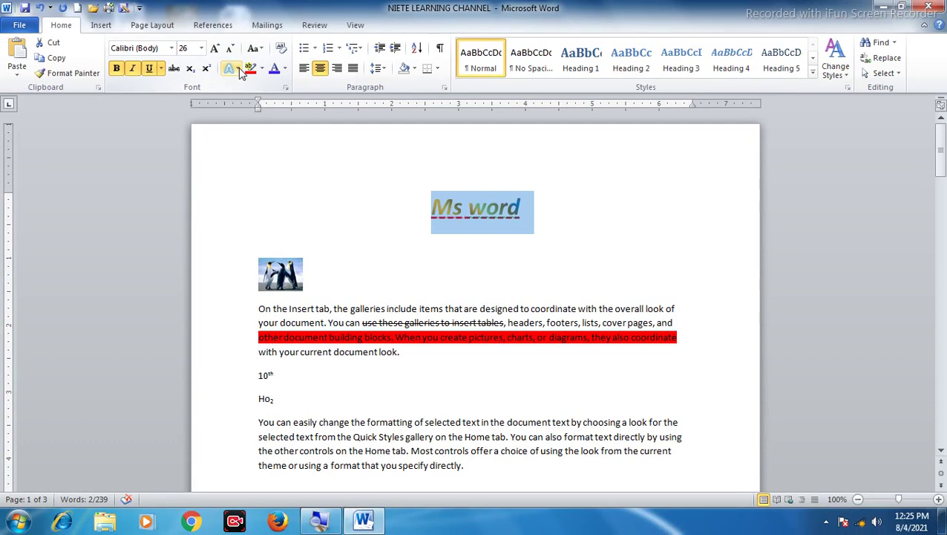
pyautogui.click(238, 68)
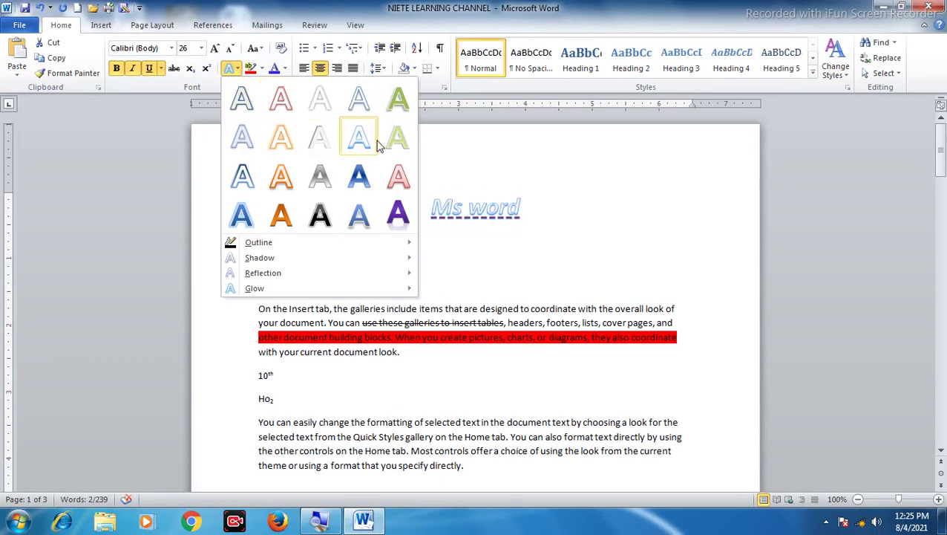
pyautogui.click(280, 177)
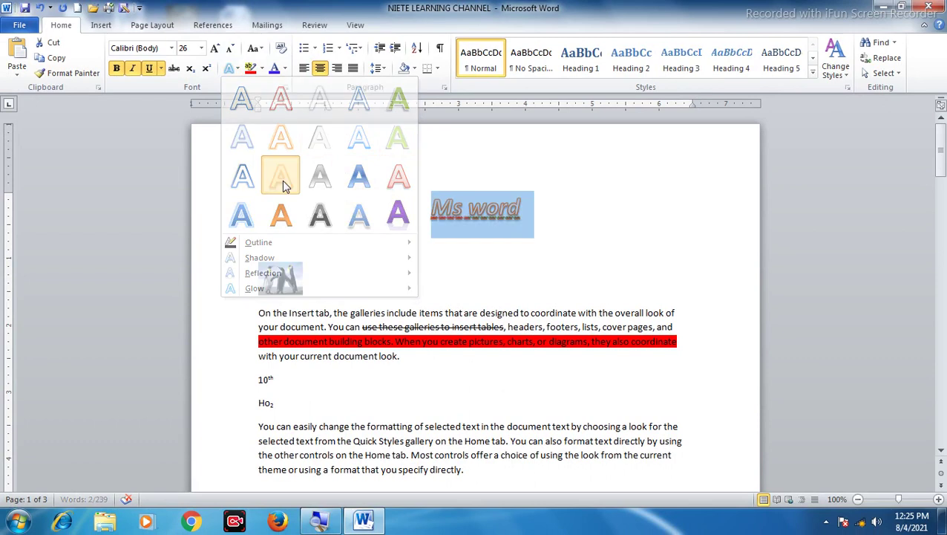
pyautogui.click(468, 223)
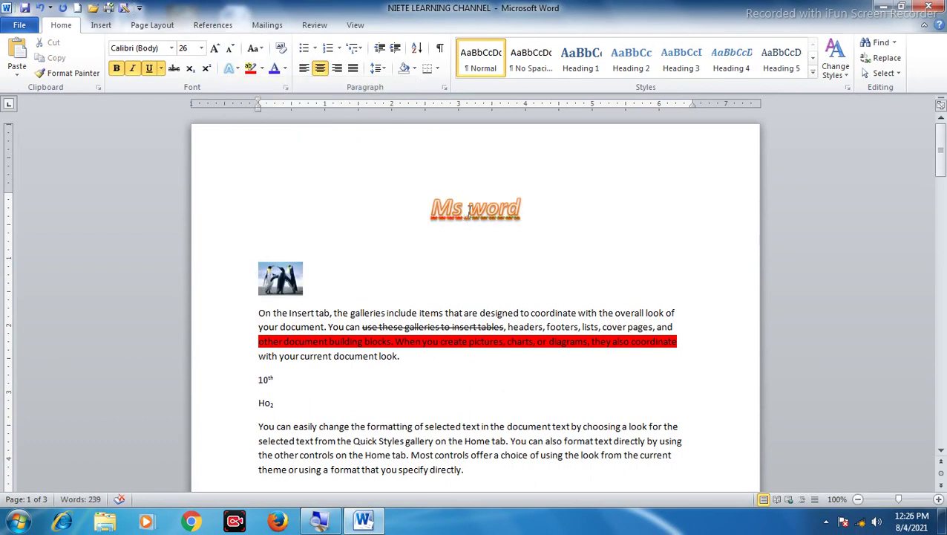
# Set the text outline of the whole "Ms word" heading to standard light green.
pyautogui.tripleClick(471, 200)
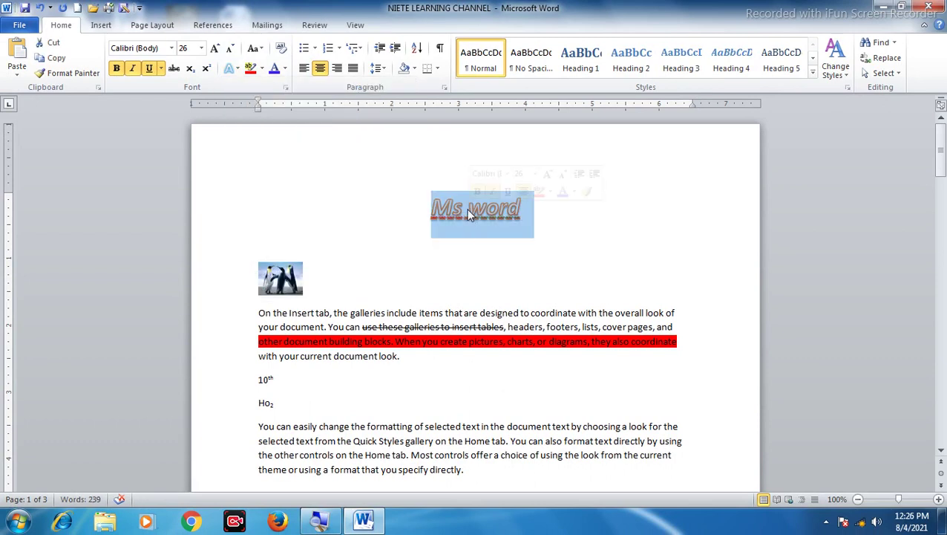
pyautogui.click(237, 67)
pyautogui.moveTo(273, 242)
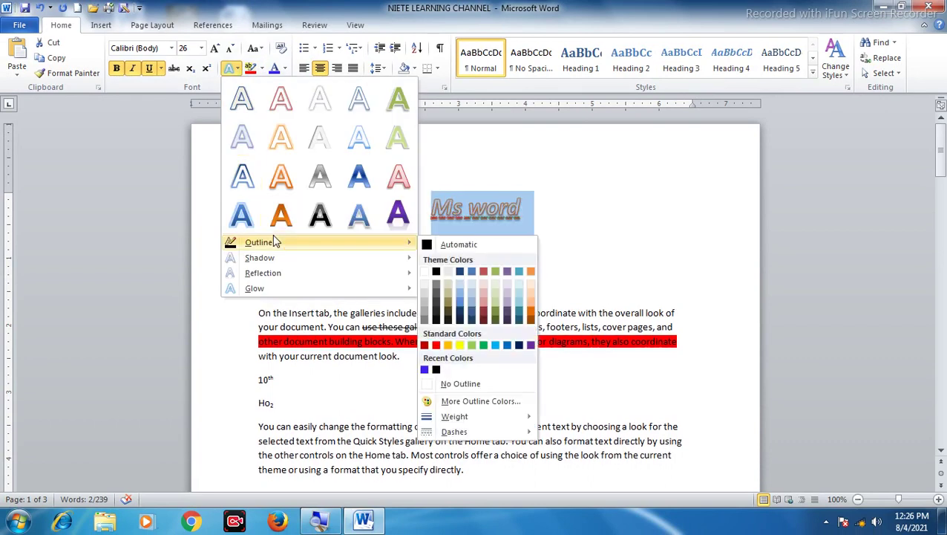
pyautogui.click(472, 347)
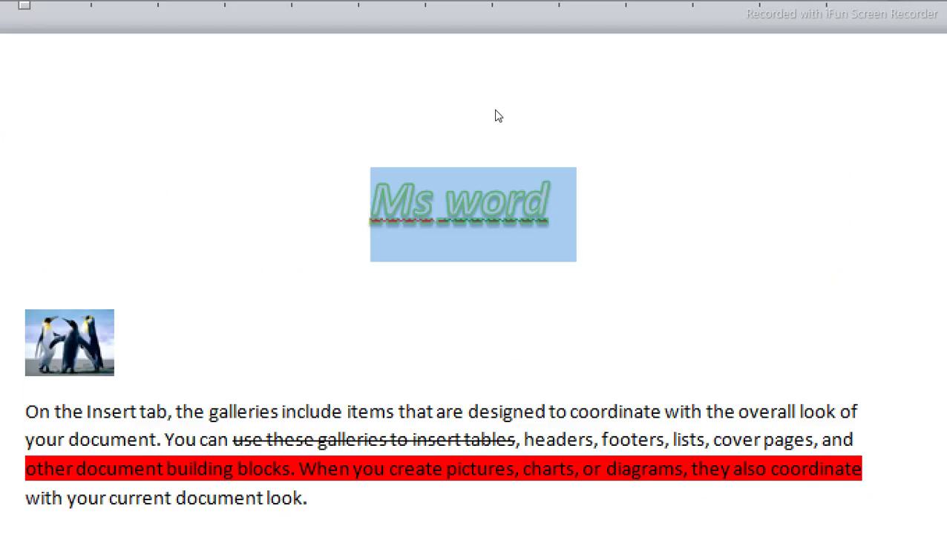
pyautogui.click(486, 192)
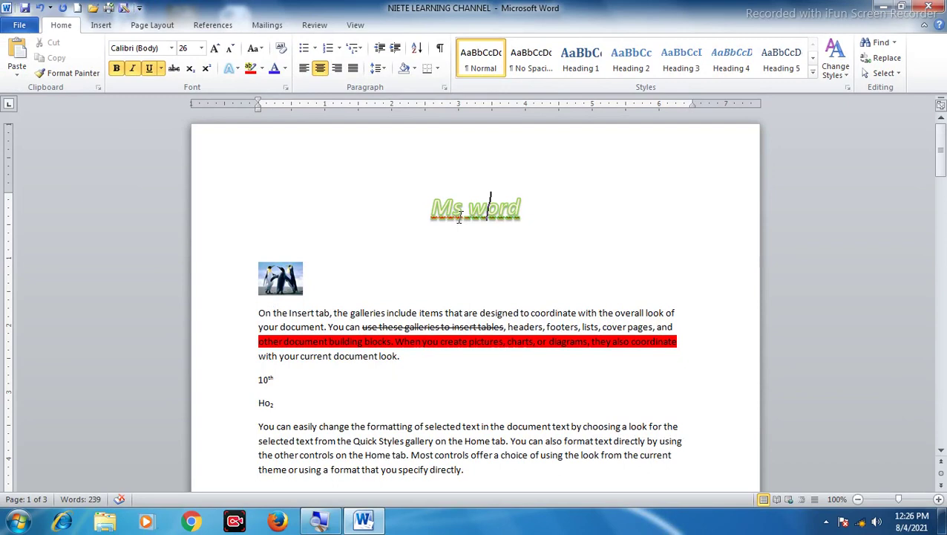
# Give "word" in the heading the perspective shadow that falls below the text, then check how the shadow looks.
pyautogui.click(237, 66)
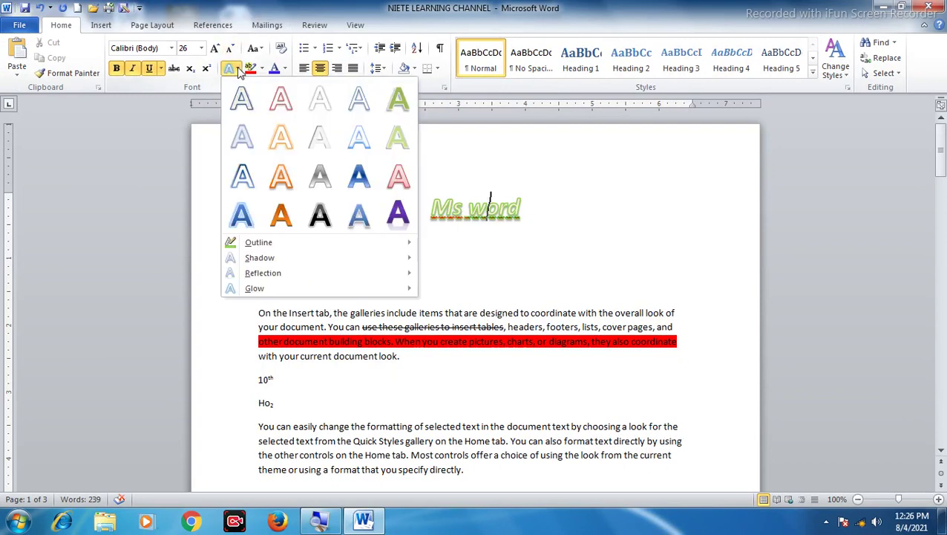
pyautogui.moveTo(271, 256)
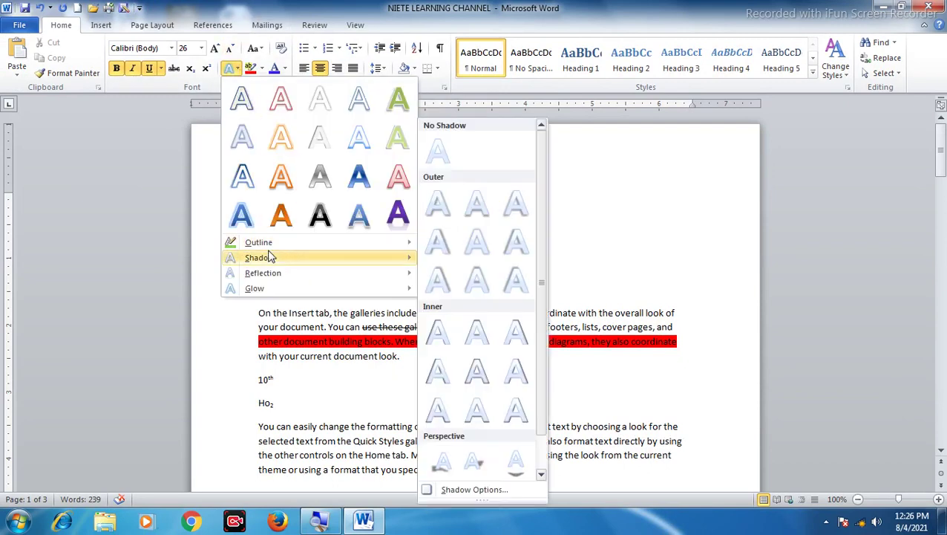
pyautogui.click(515, 466)
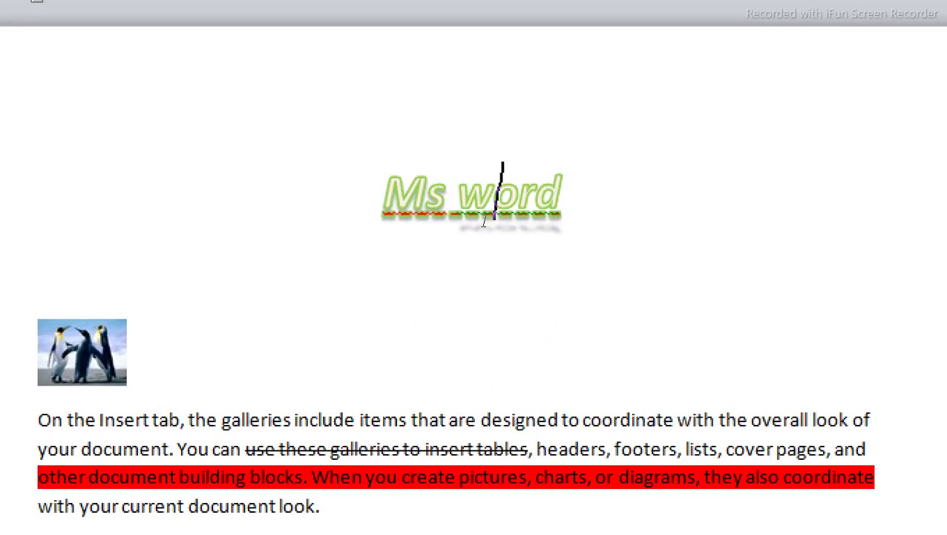
pyautogui.tripleClick(483, 208)
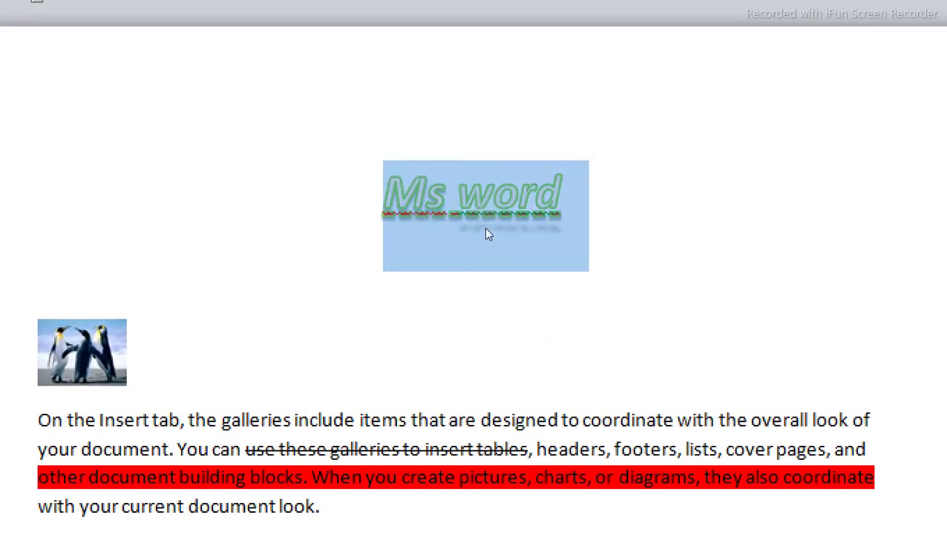
pyautogui.click(482, 229)
pyautogui.moveTo(384, 225); pyautogui.dragTo(489, 230)
pyautogui.click(493, 232)
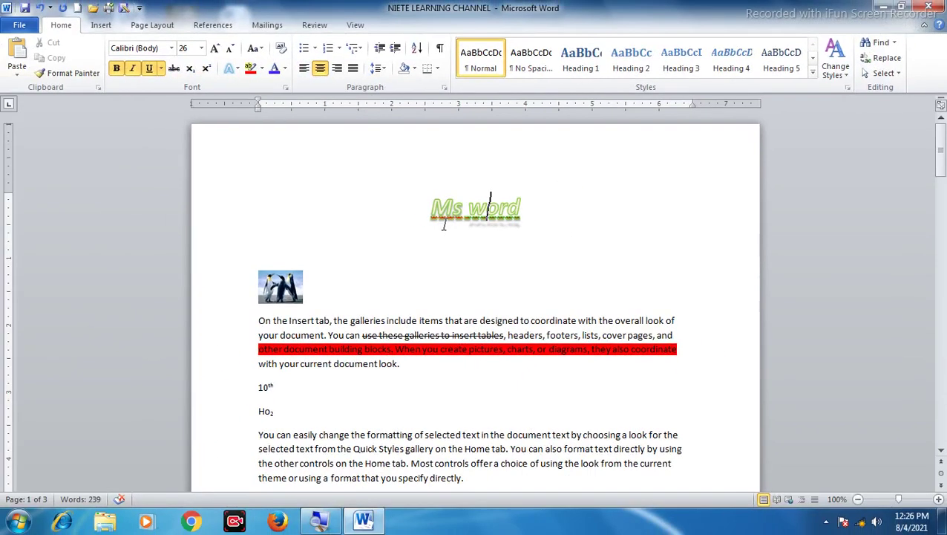
# Add the reflection from the last variation in the third row to the whole "Ms word" heading, then deselect it.
pyautogui.tripleClick(455, 211)
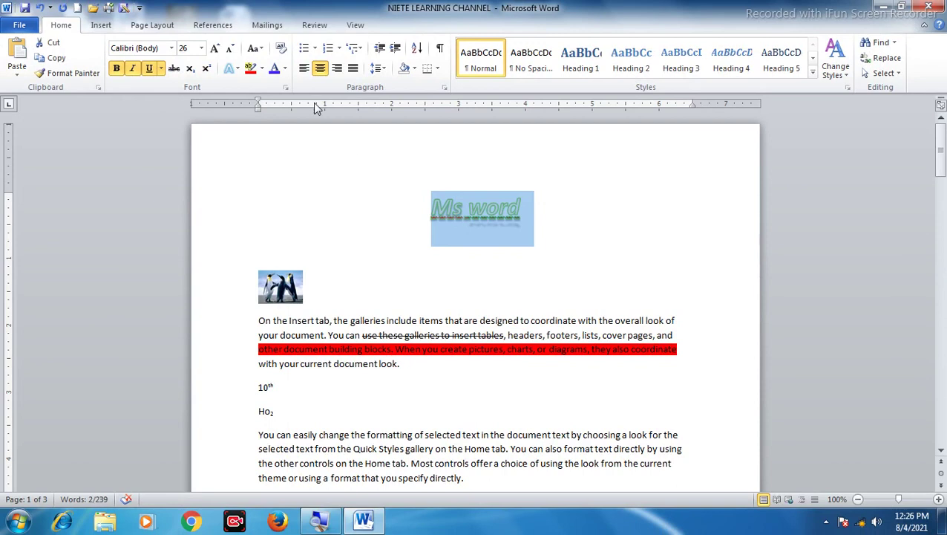
pyautogui.click(237, 66)
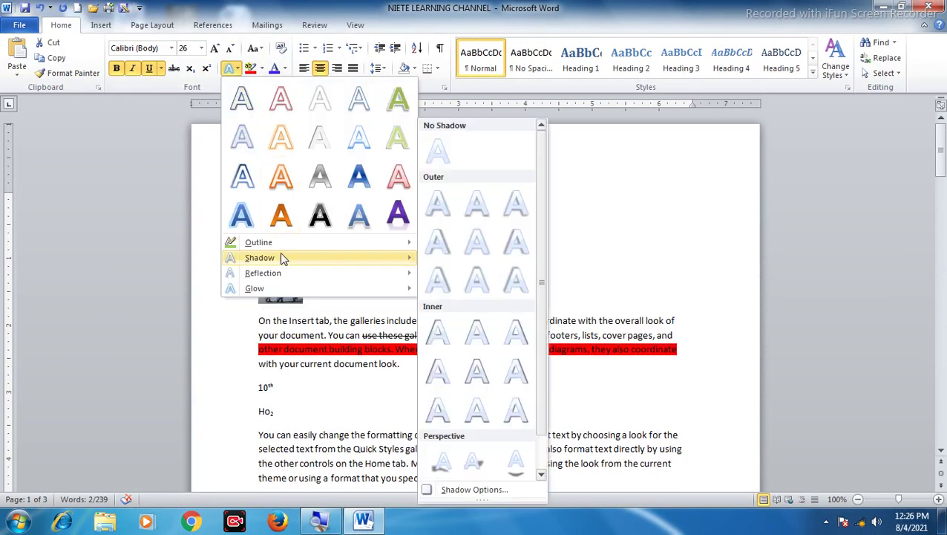
pyautogui.moveTo(299, 272)
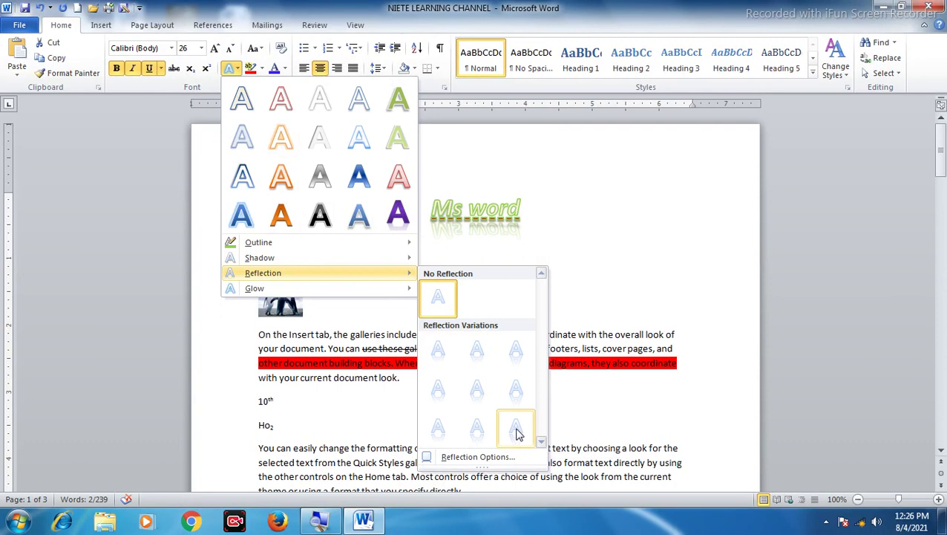
pyautogui.click(518, 435)
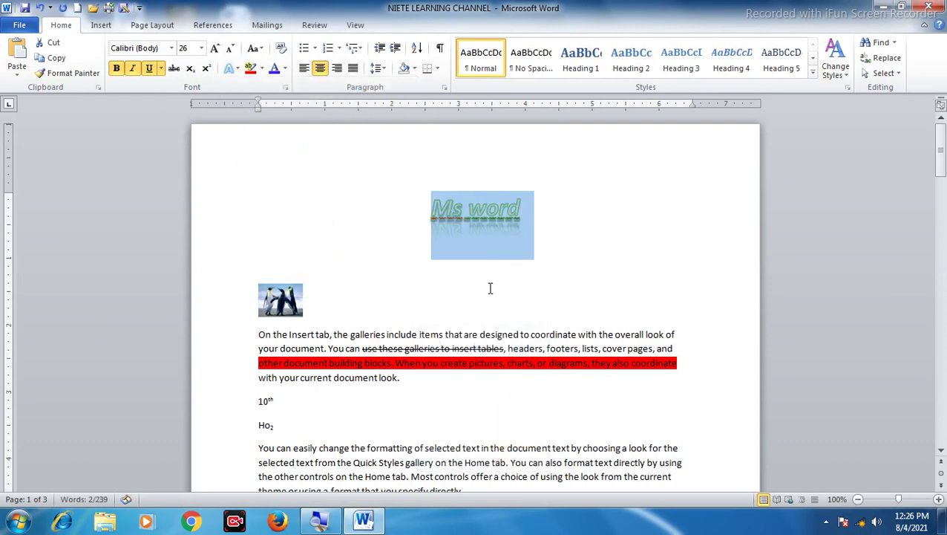
pyautogui.click(470, 240)
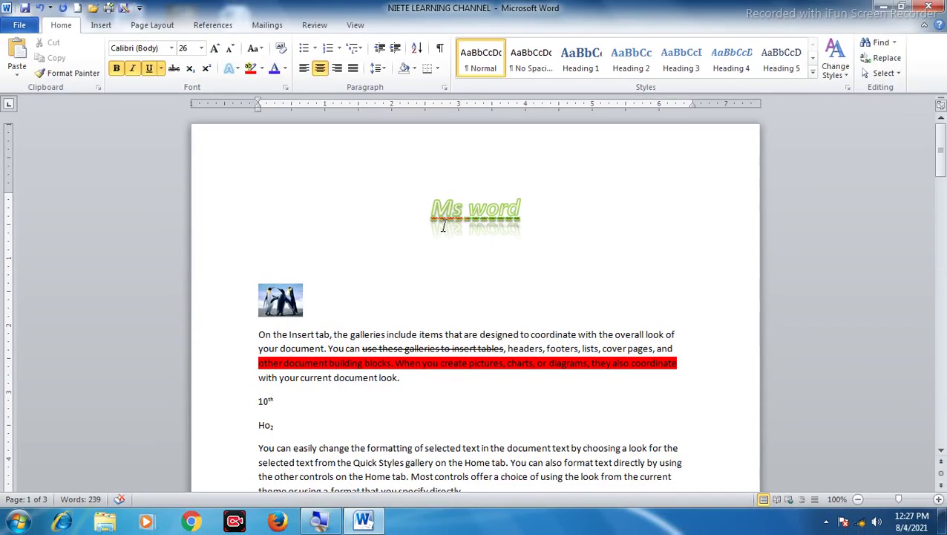
# Add the orange glow from the second row of glow variations to the "Ms word" heading, then deselect it.
pyautogui.tripleClick(443, 226)
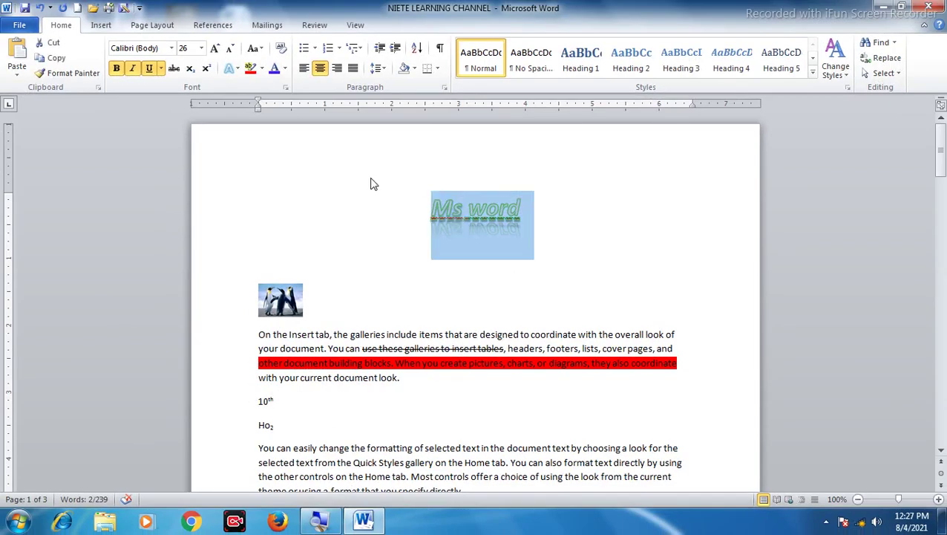
pyautogui.click(237, 68)
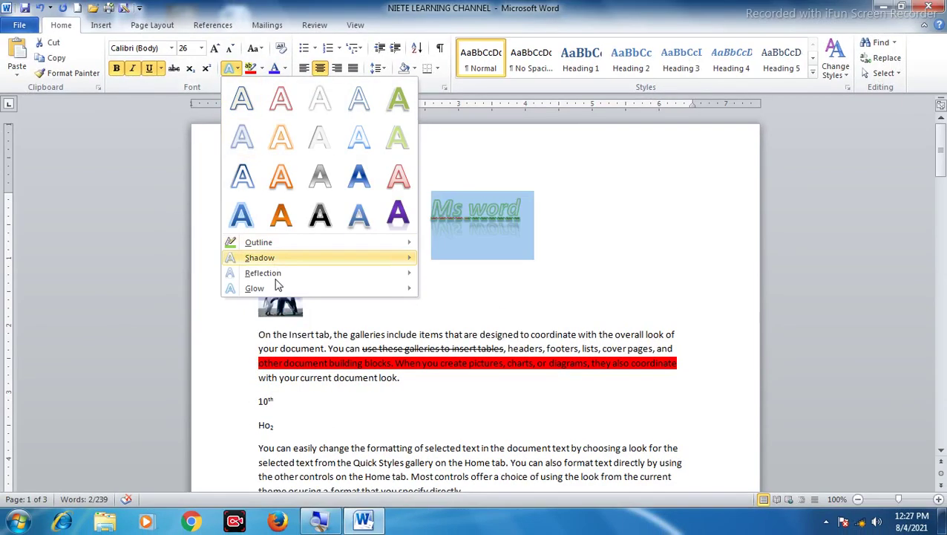
pyautogui.moveTo(276, 288)
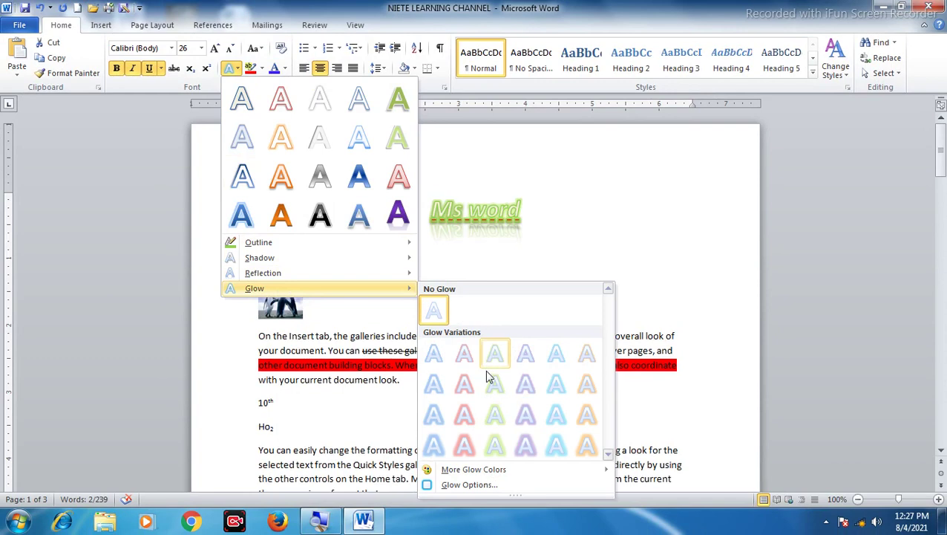
pyautogui.click(586, 387)
pyautogui.click(495, 206)
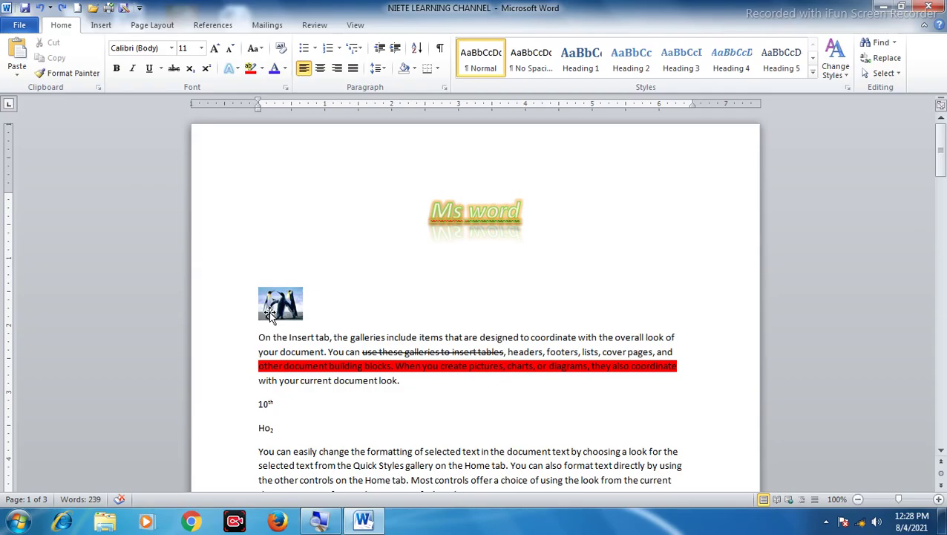
# Enter "MS Word" on the line below the heading and copy the heading's formatting onto it with Format Painter.
pyautogui.press('Down')
pyautogui.write('MS Word')
pyautogui.tripleClick(461, 214)
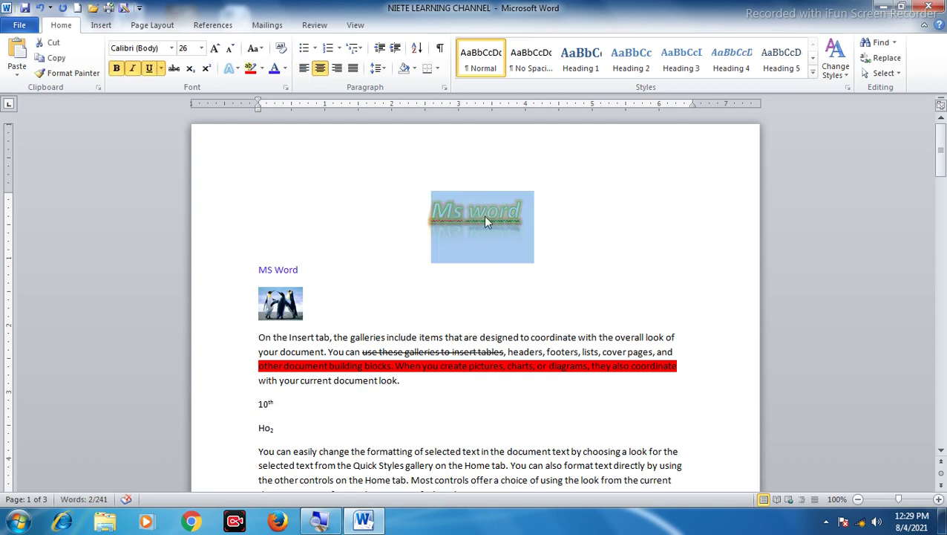
pyautogui.click(65, 74)
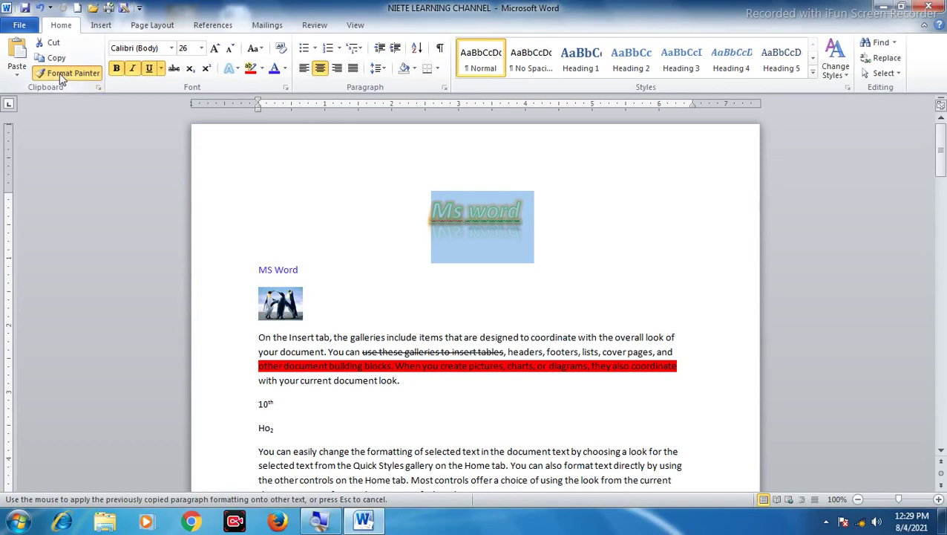
pyautogui.click(63, 81)
pyautogui.click(84, 77)
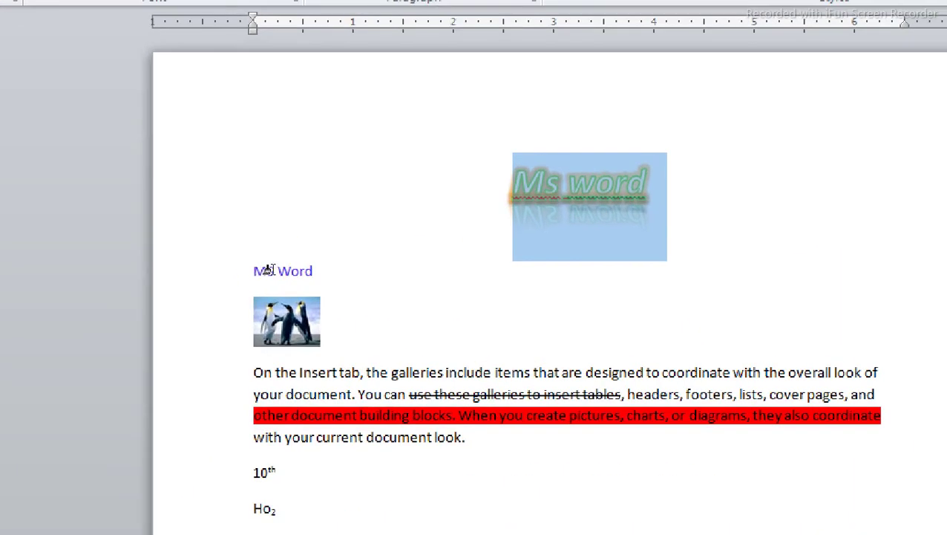
pyautogui.moveTo(256, 271); pyautogui.dragTo(293, 271)
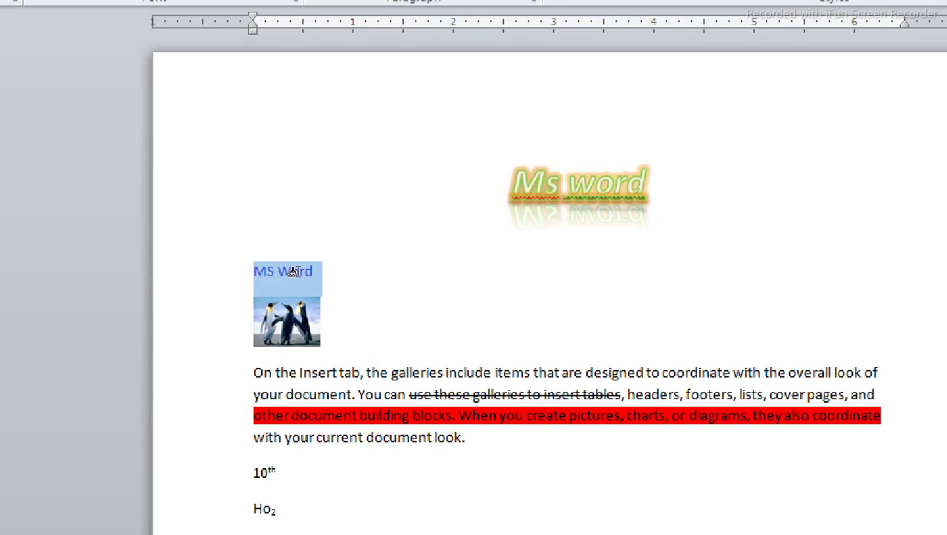
pyautogui.moveTo(298, 270); pyautogui.dragTo(301, 274)
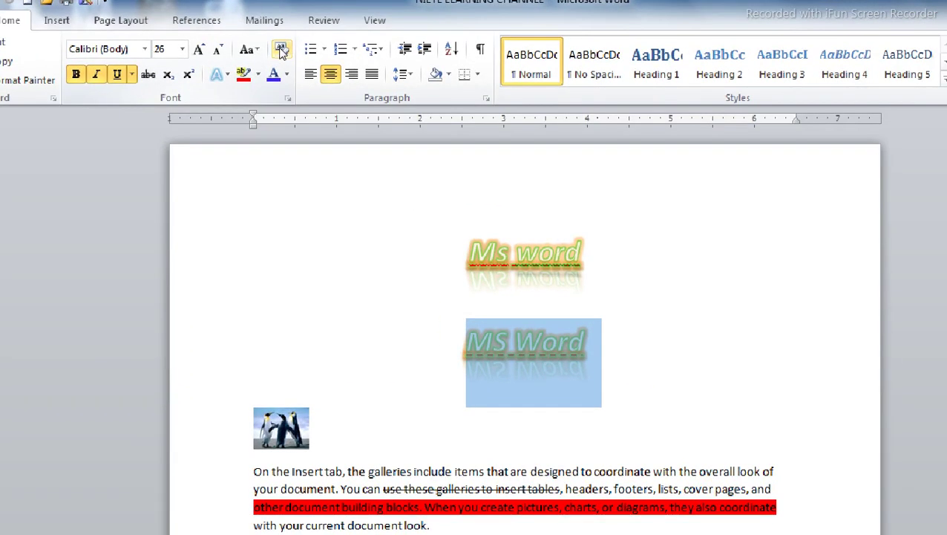
# Clear all formatting from the "MS Word" line above the penguin picture and deselect it.
pyautogui.click(281, 50)
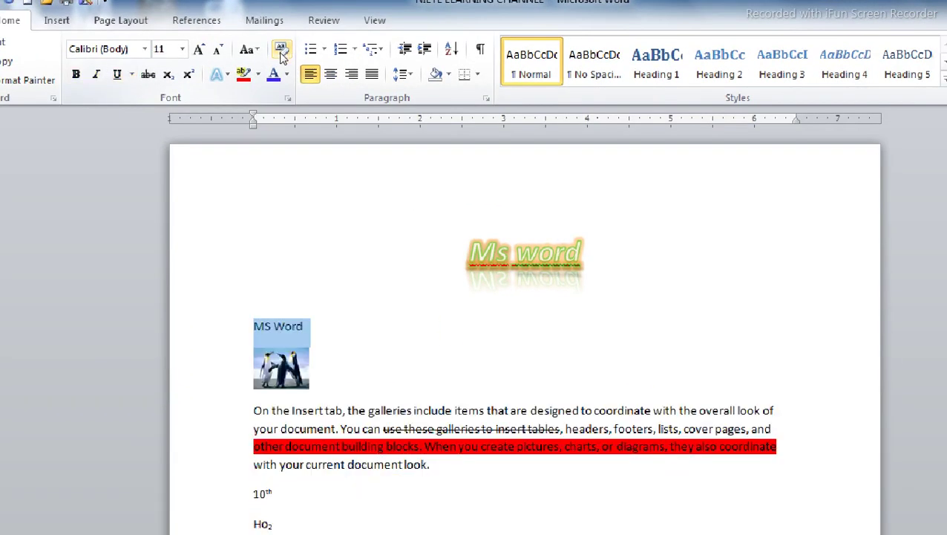
pyautogui.click(279, 274)
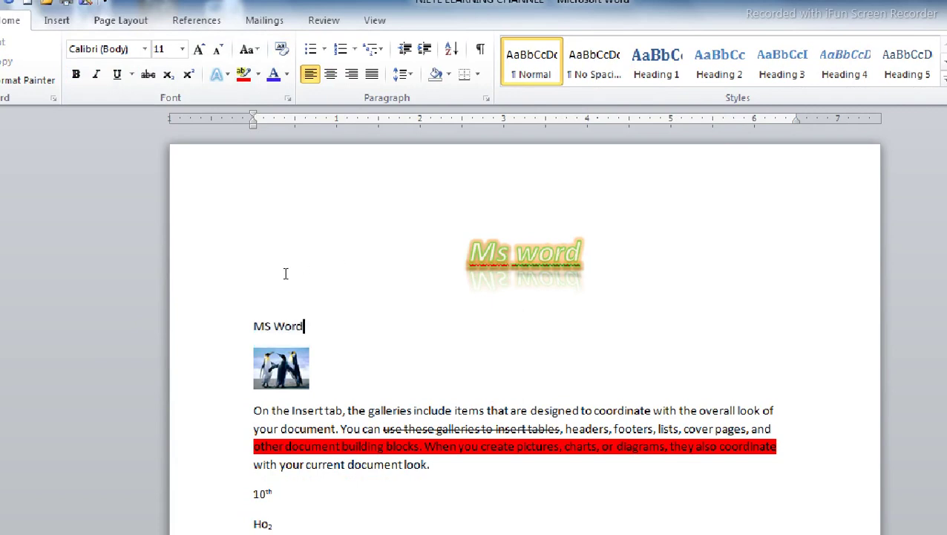